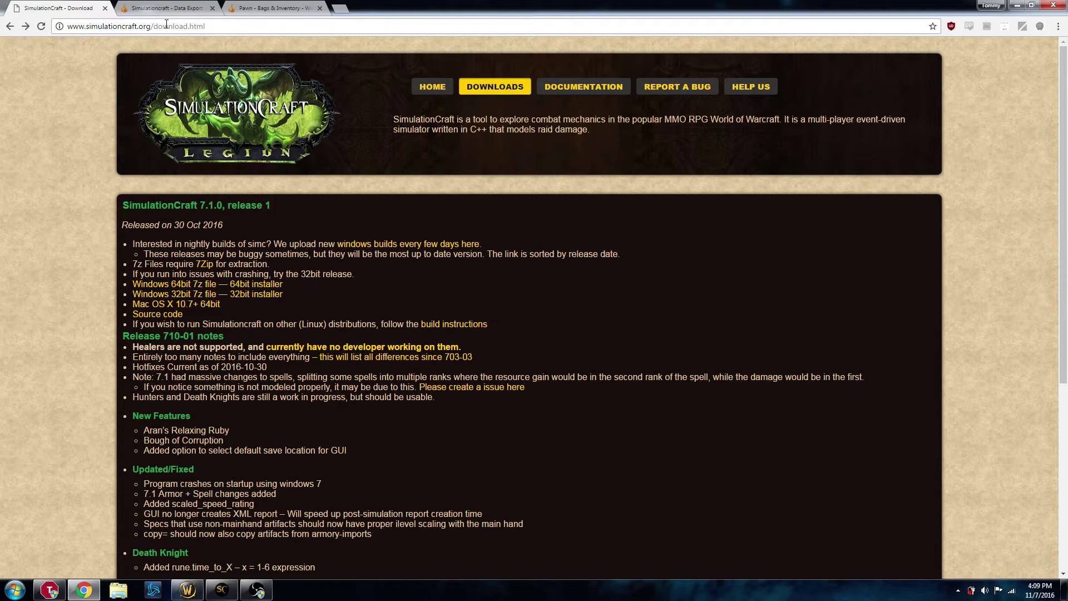
# Step: Look at the listing of nightly Windows builds linked from the SimulationCraft download page, then return to that page
pyautogui.click(448, 93)
pyautogui.click(503, 88)
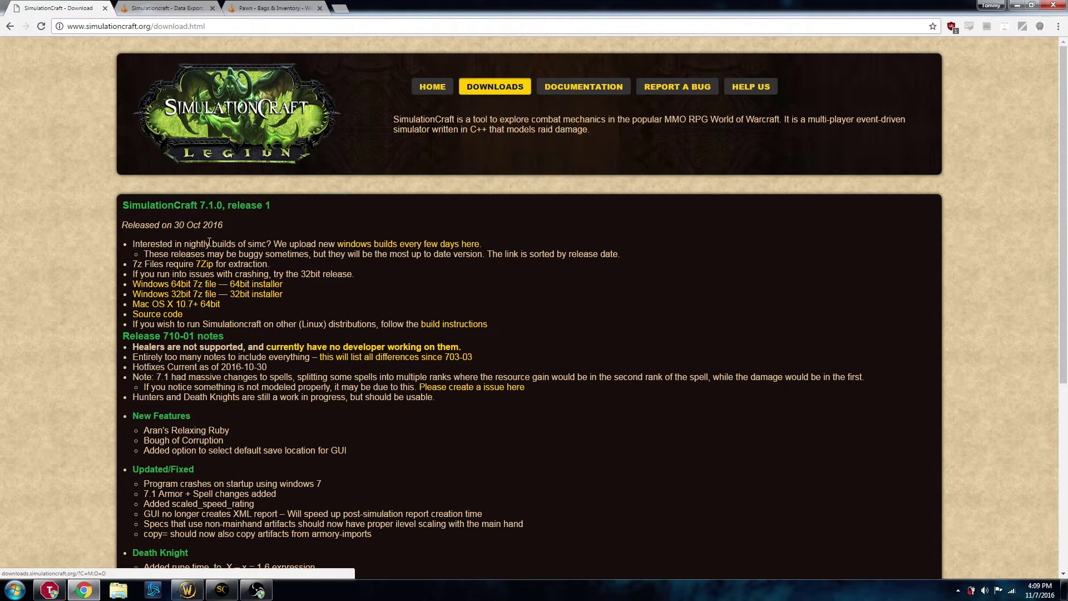
pyautogui.click(372, 245)
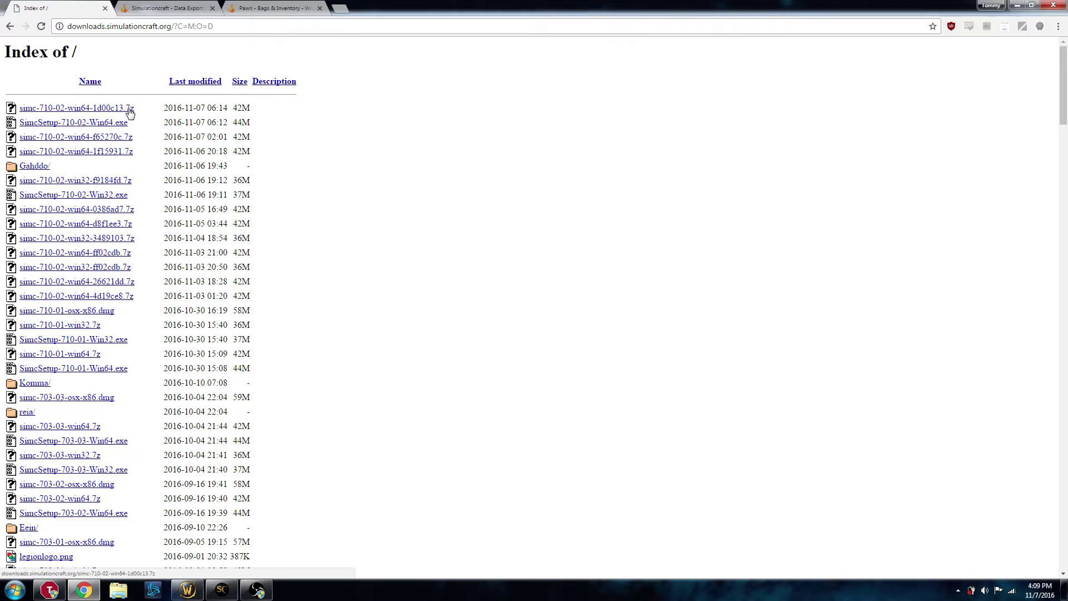
pyautogui.click(8, 28)
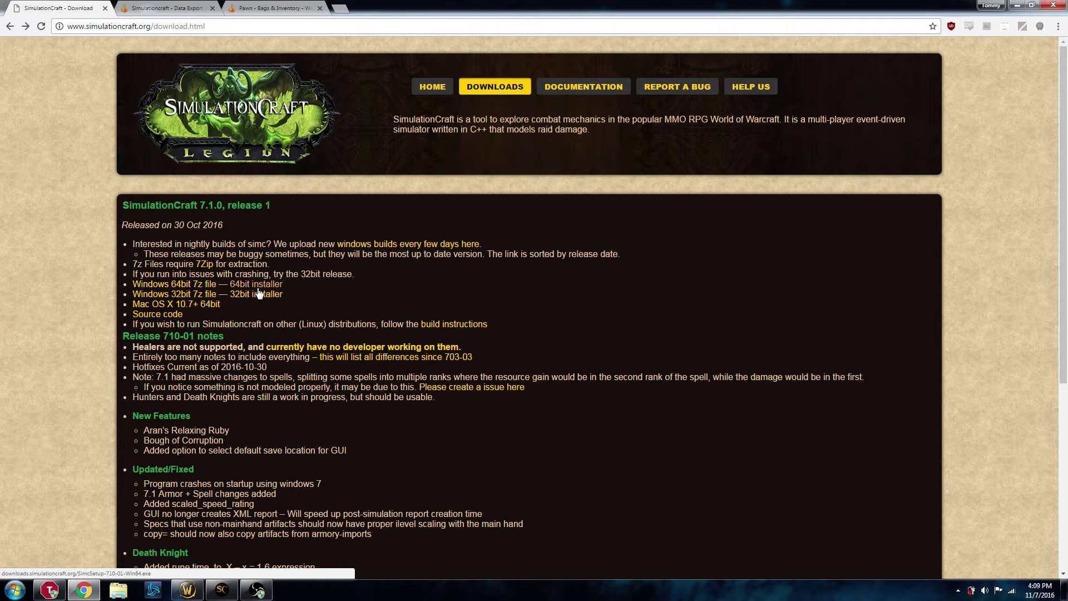
# Step: View the installed SimulationCraft program, then the Curse pages of the Simulationcraft and Pawn add-ons in Chrome
pyautogui.click(221, 589)
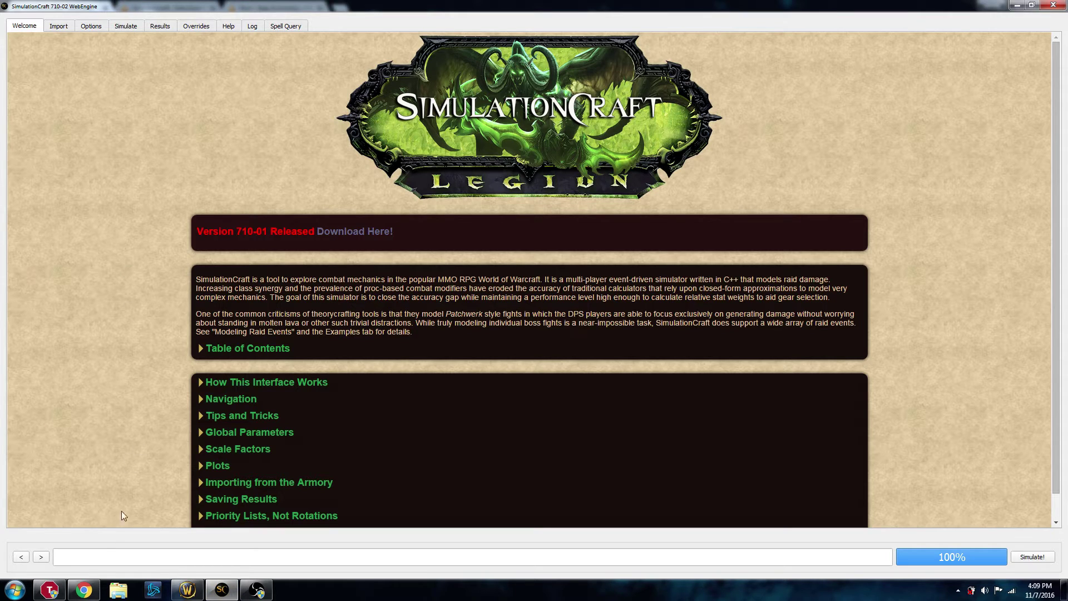
pyautogui.click(83, 589)
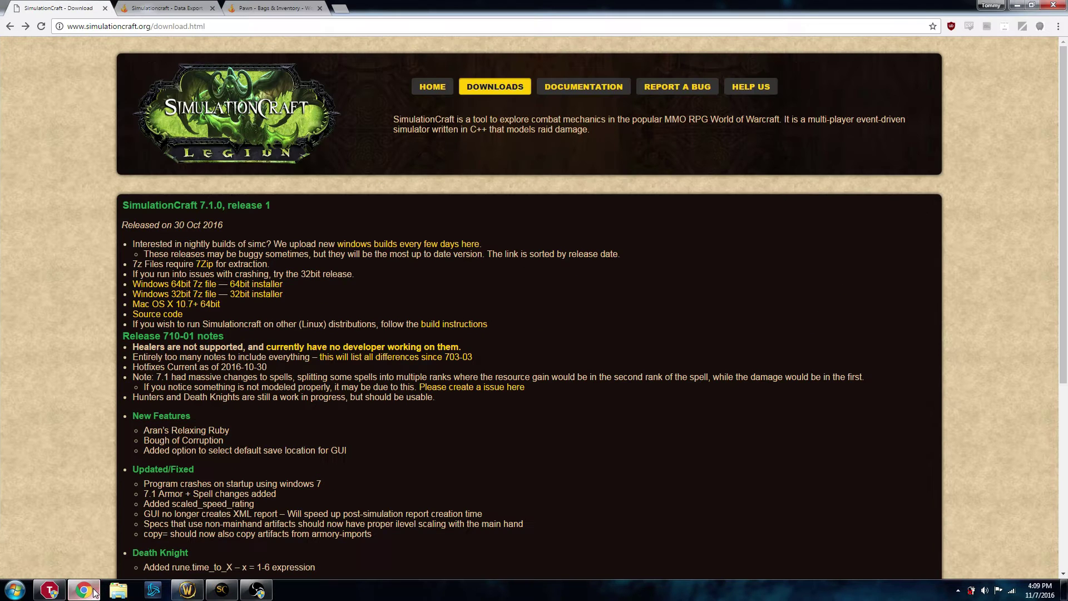
pyautogui.click(172, 7)
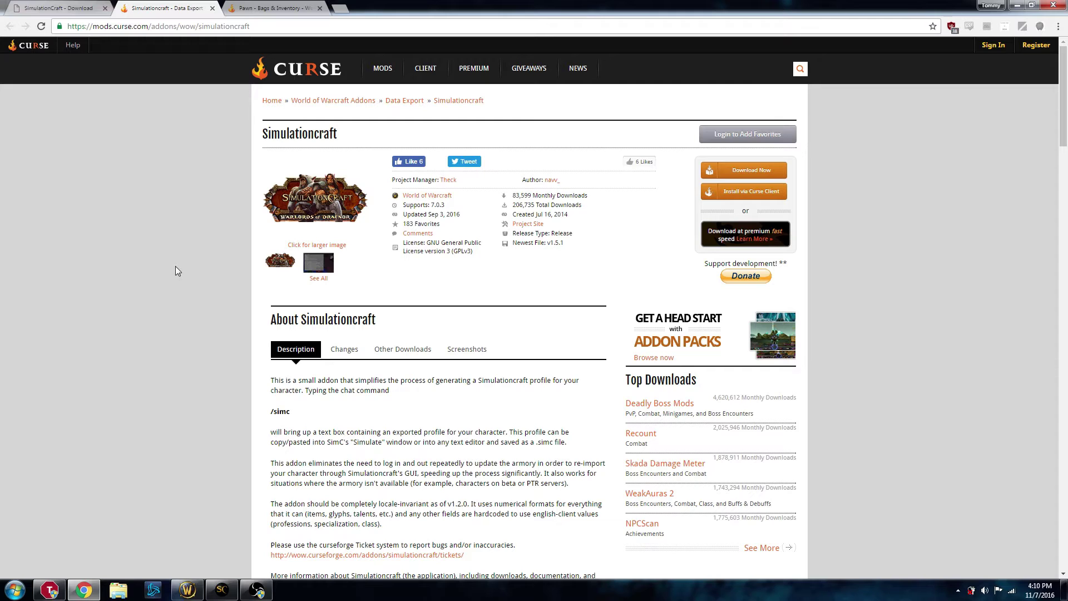
pyautogui.click(270, 8)
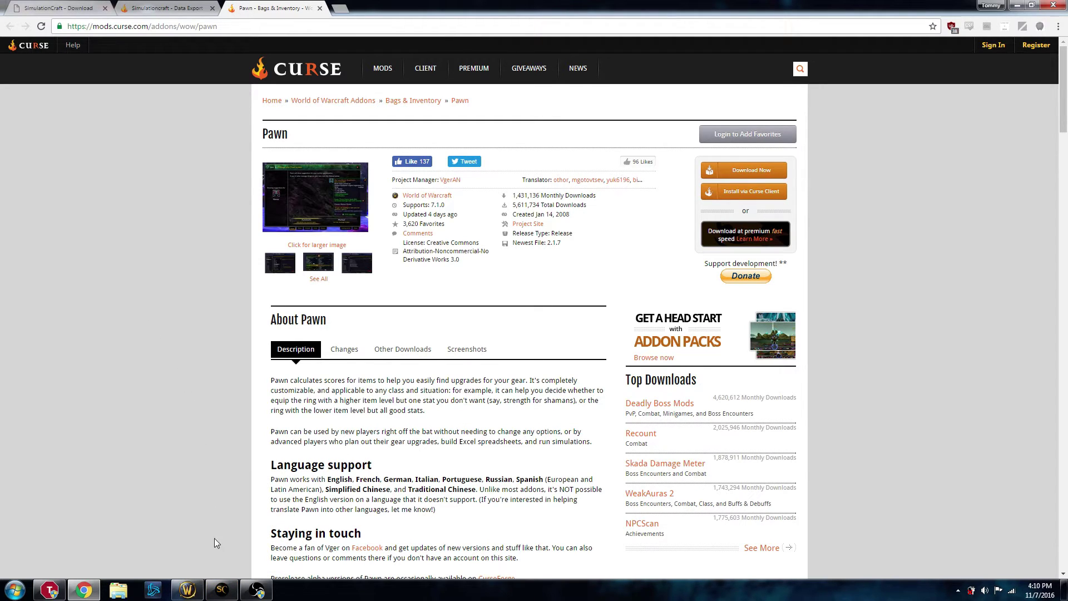
# Step: Switch to SimulationCraft and review its global options, including the fight styles, and its scaling options
pyautogui.click(221, 590)
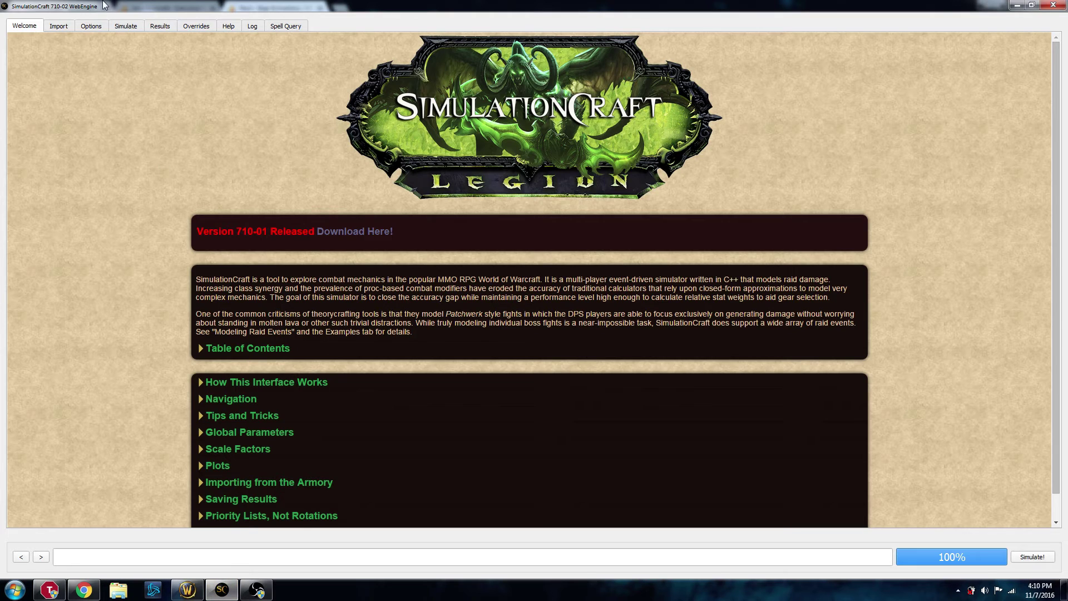
pyautogui.click(89, 27)
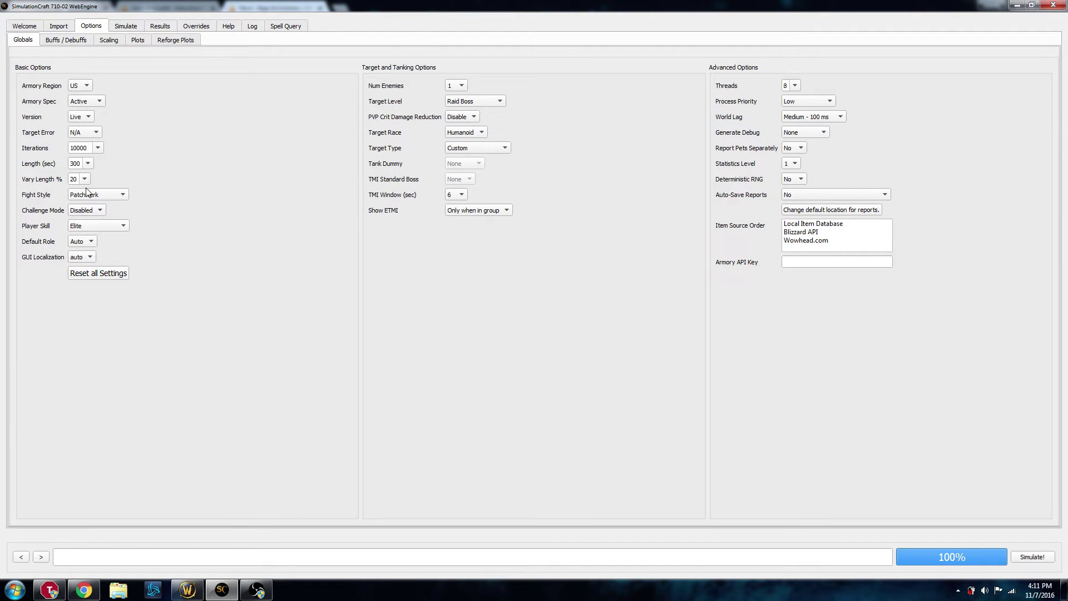
pyautogui.moveTo(88, 193)
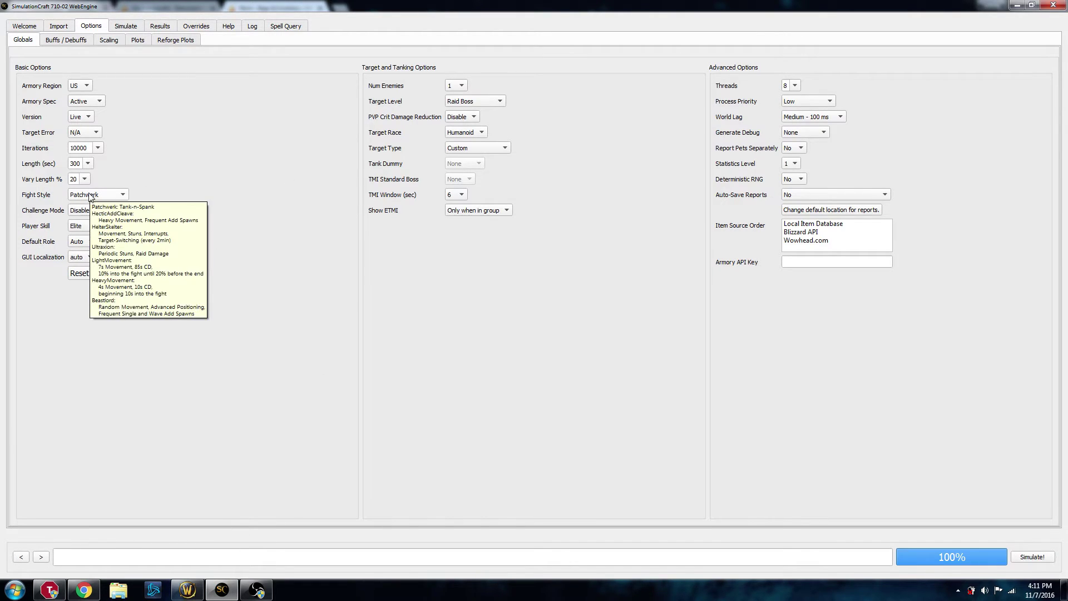
pyautogui.click(103, 43)
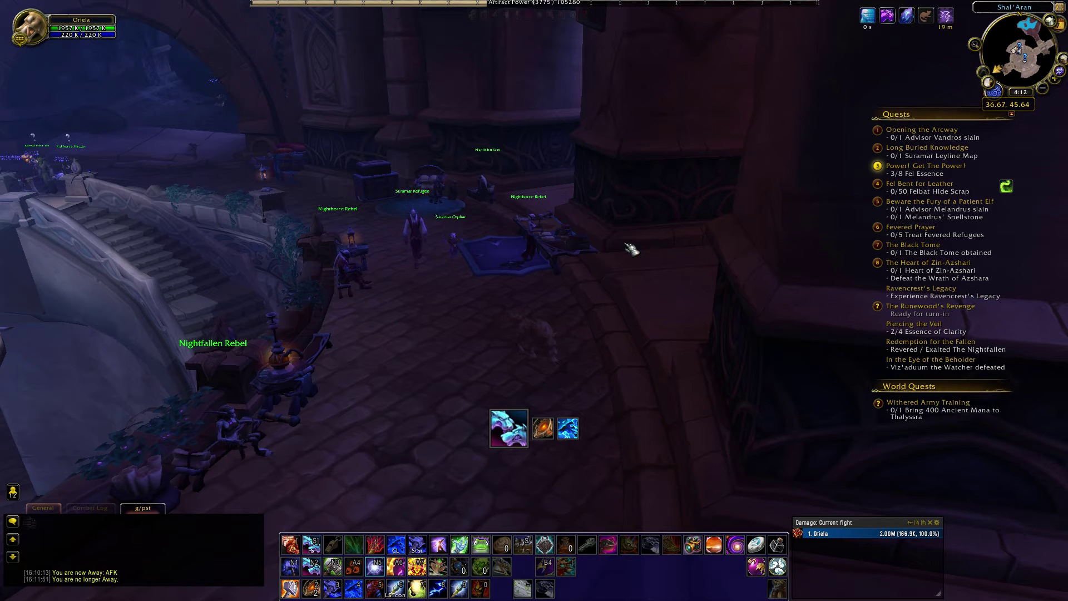
# Step: In World of Warcraft, export the character's profile with the /simc chat command and copy the exported text
pyautogui.write('/simc')
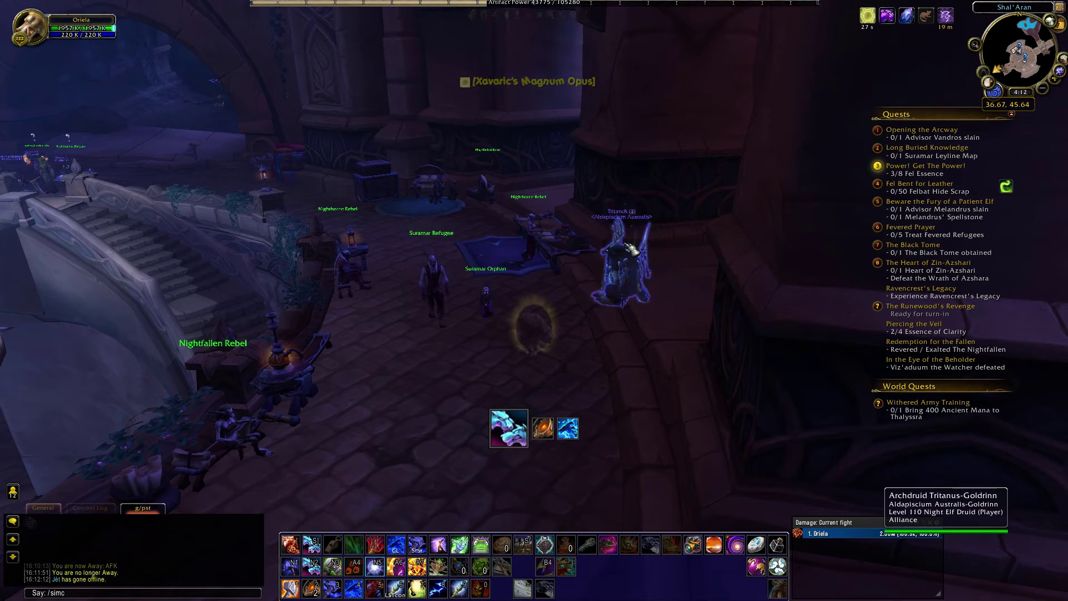
pyautogui.press('Return')
pyautogui.hotkey('ctrl', 'c')
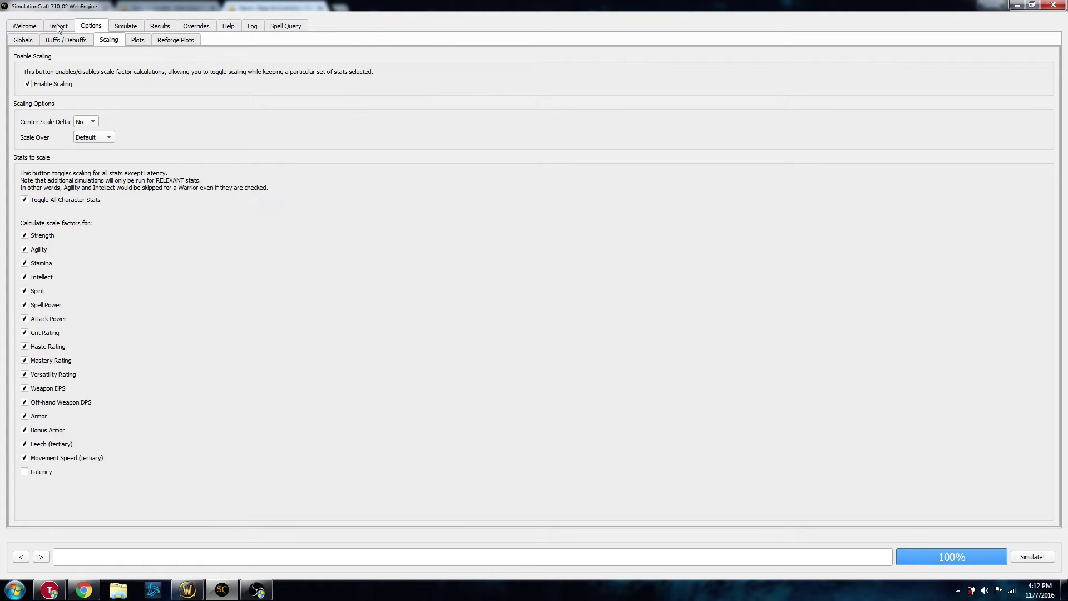
# Step: In SimulationCraft, add a new simulation profile and replace its placeholder text with the copied character profile
pyautogui.click(126, 27)
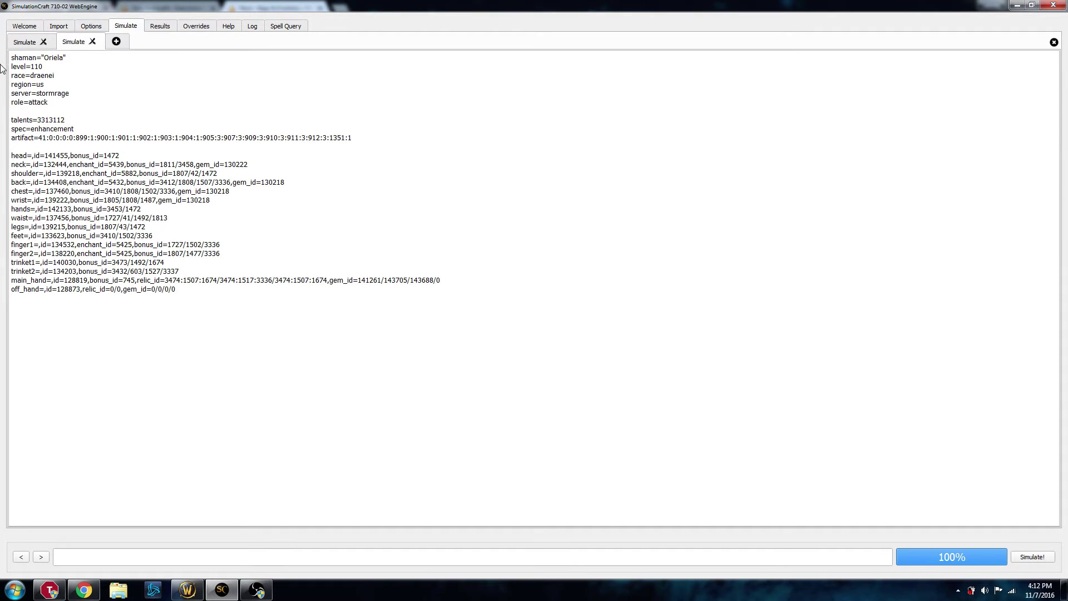
pyautogui.click(25, 42)
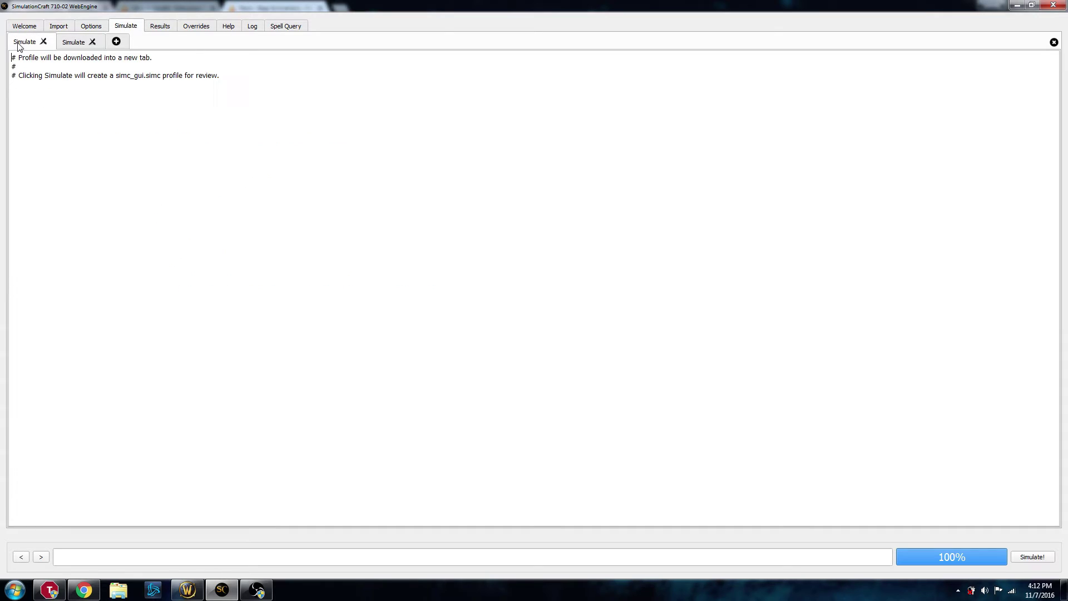
pyautogui.click(117, 43)
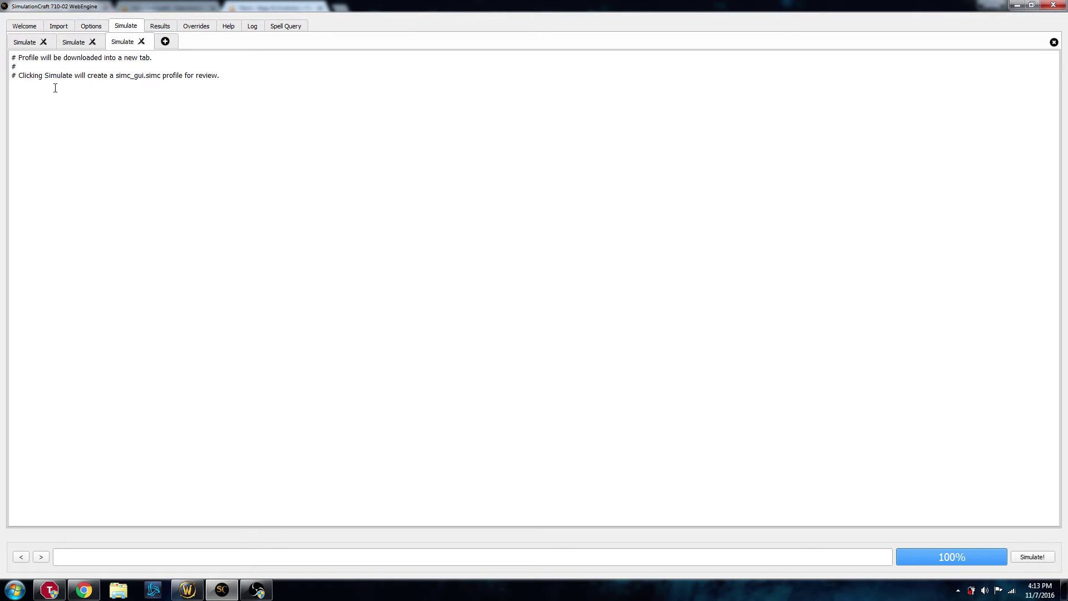
pyautogui.hotkey('ctrl', 'a')
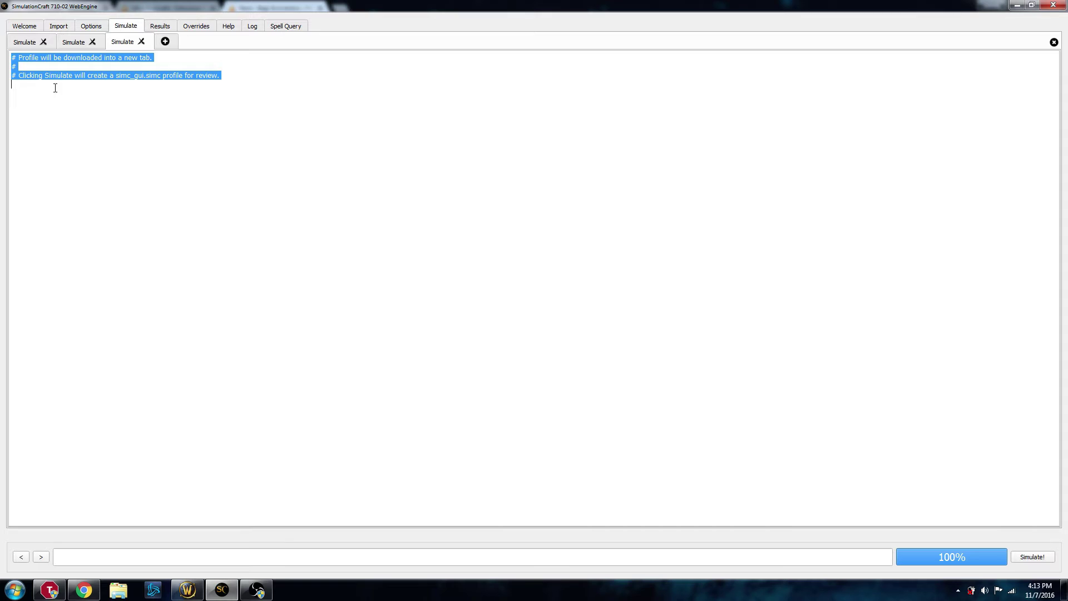
pyautogui.hotkey('ctrl', 'v')
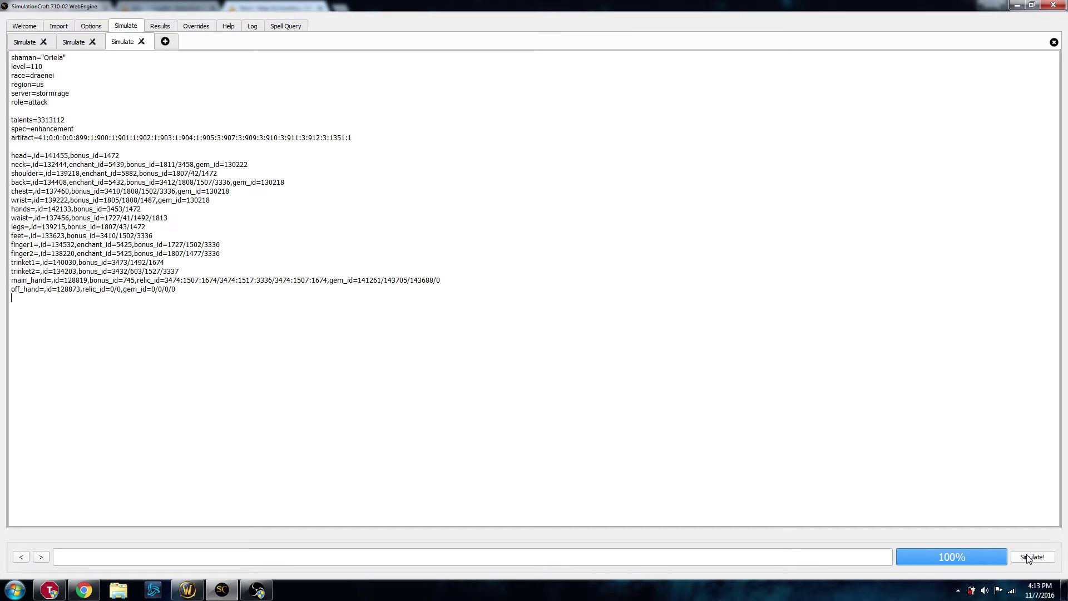
# Step: Examine the simulation report's DPS, scale factors, Pawn string and damage charts
pyautogui.click(165, 29)
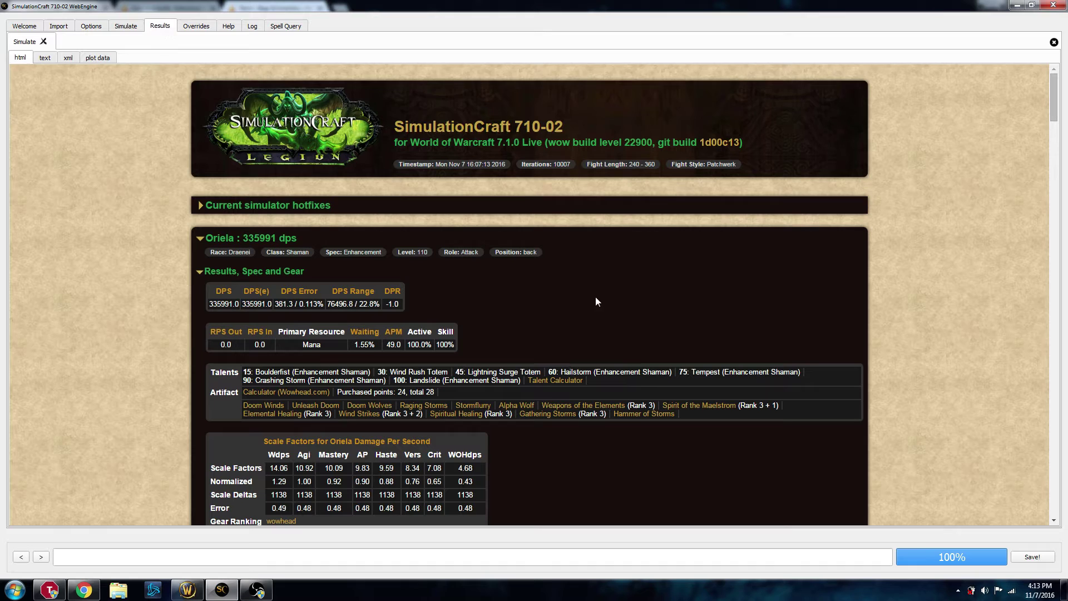
pyautogui.scroll(-1, 658, 305)
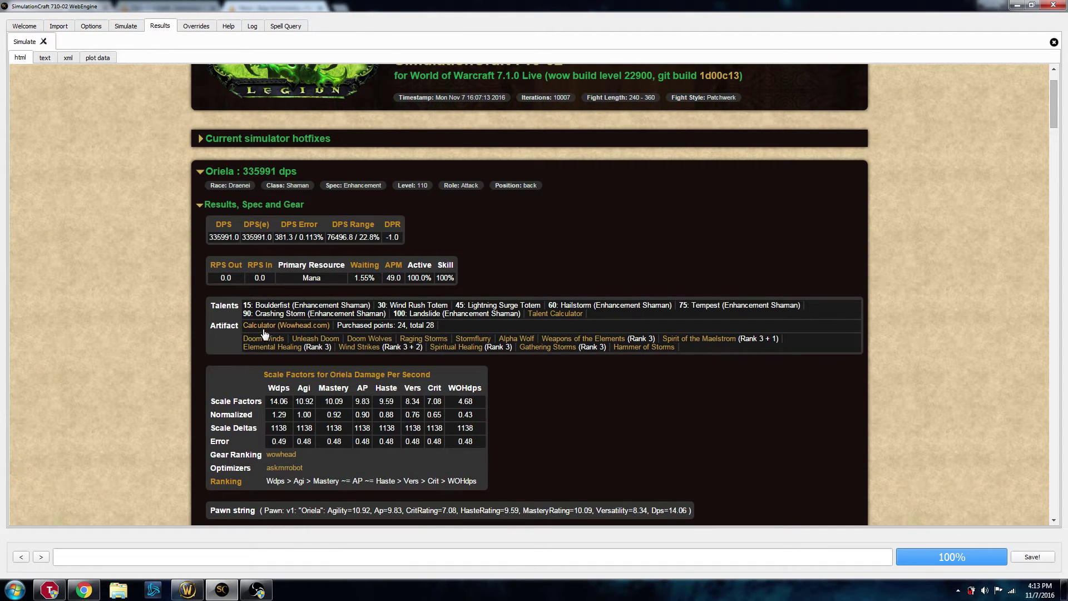
pyautogui.scroll(-4, 704, 395)
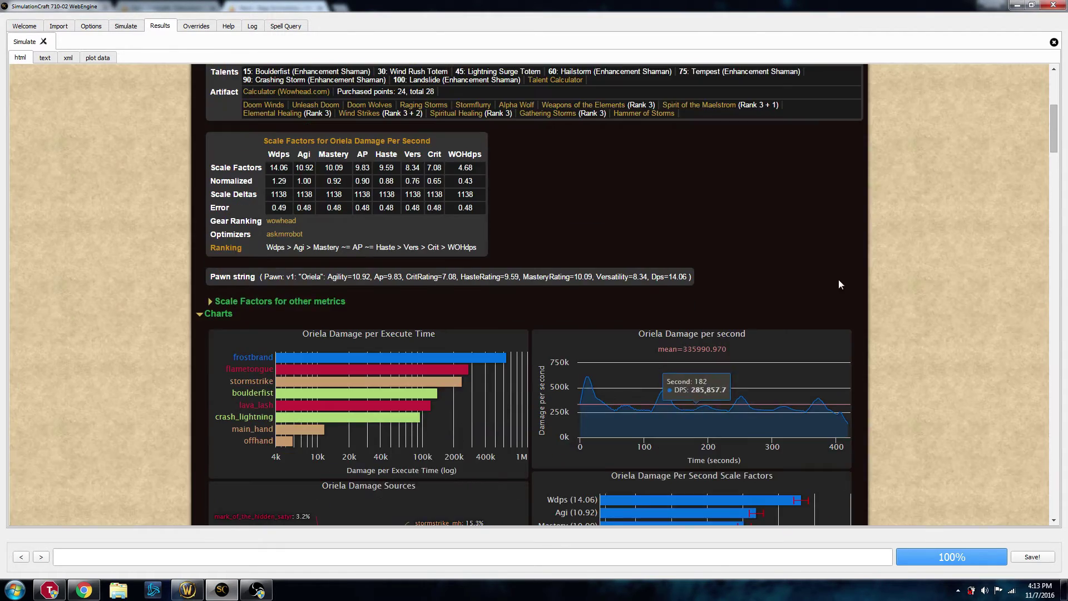
pyautogui.scroll(-2, 839, 280)
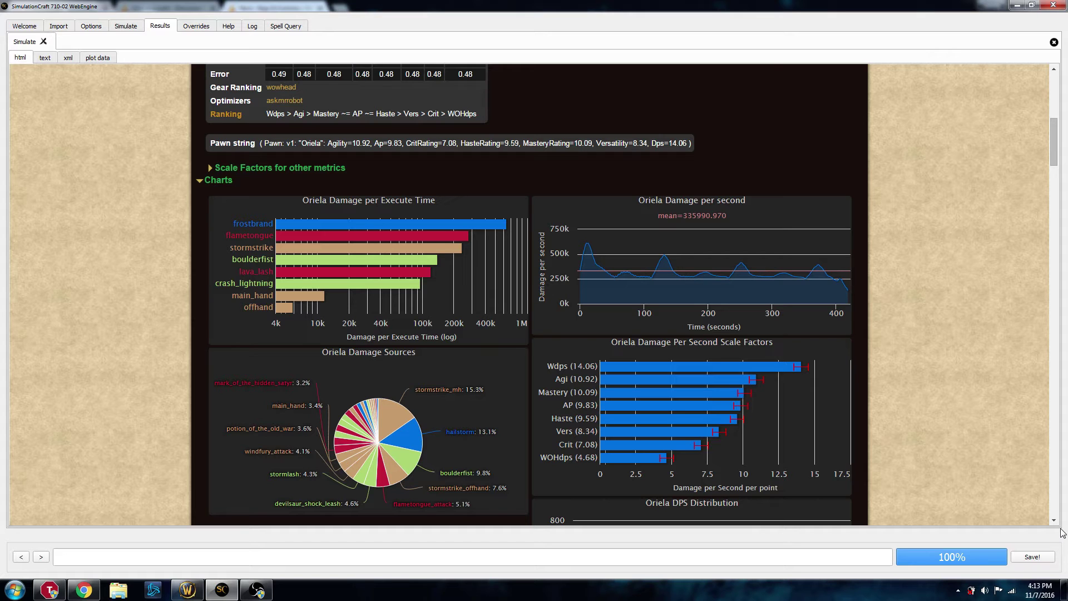
pyautogui.scroll(5, 585, 259)
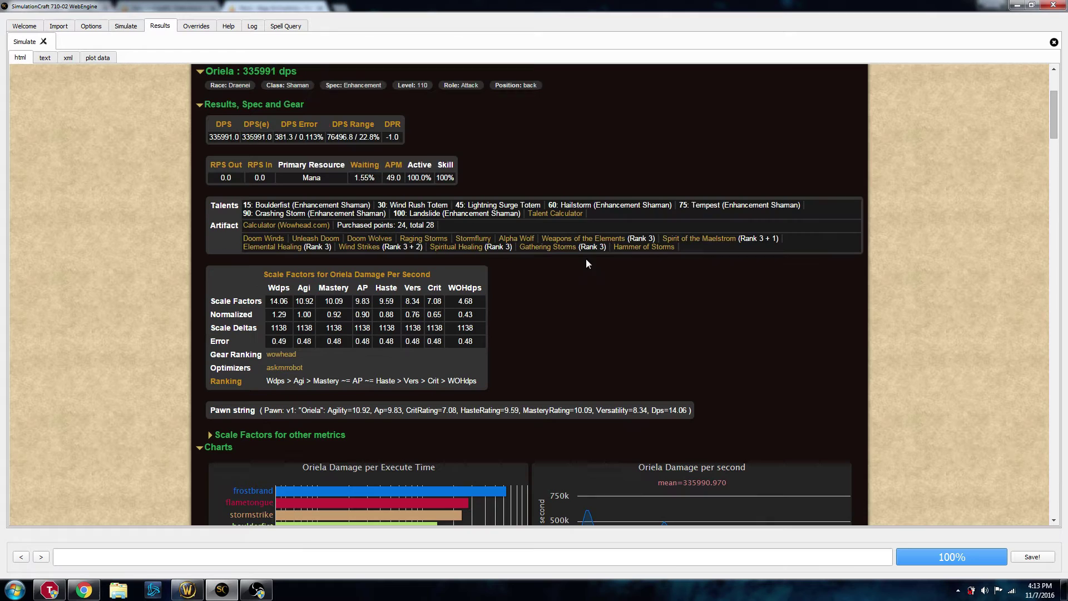
pyautogui.scroll(-6, 259, 111)
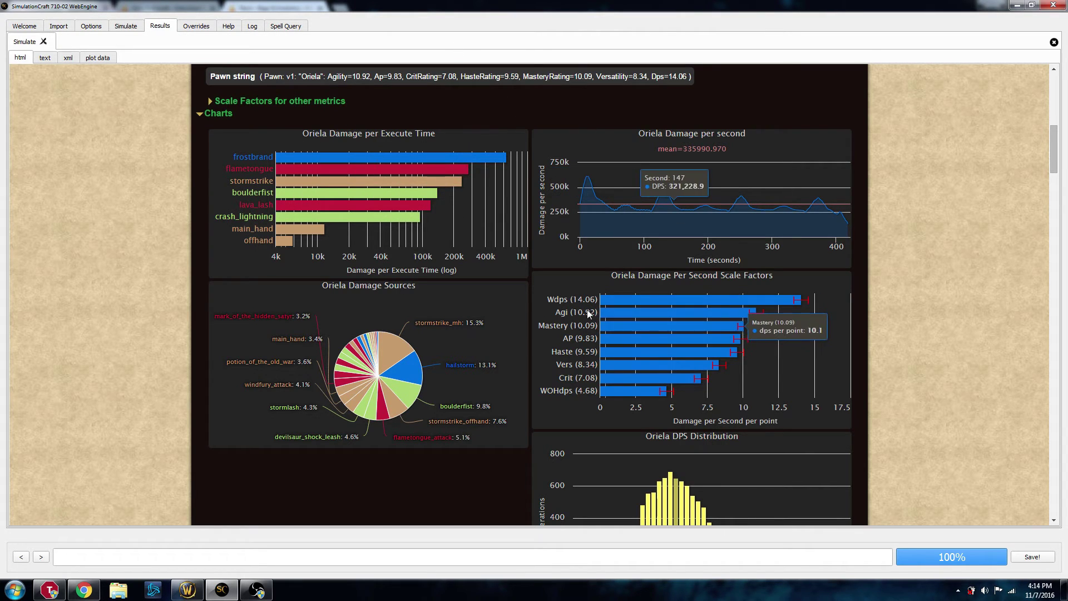
pyautogui.scroll(10, 587, 309)
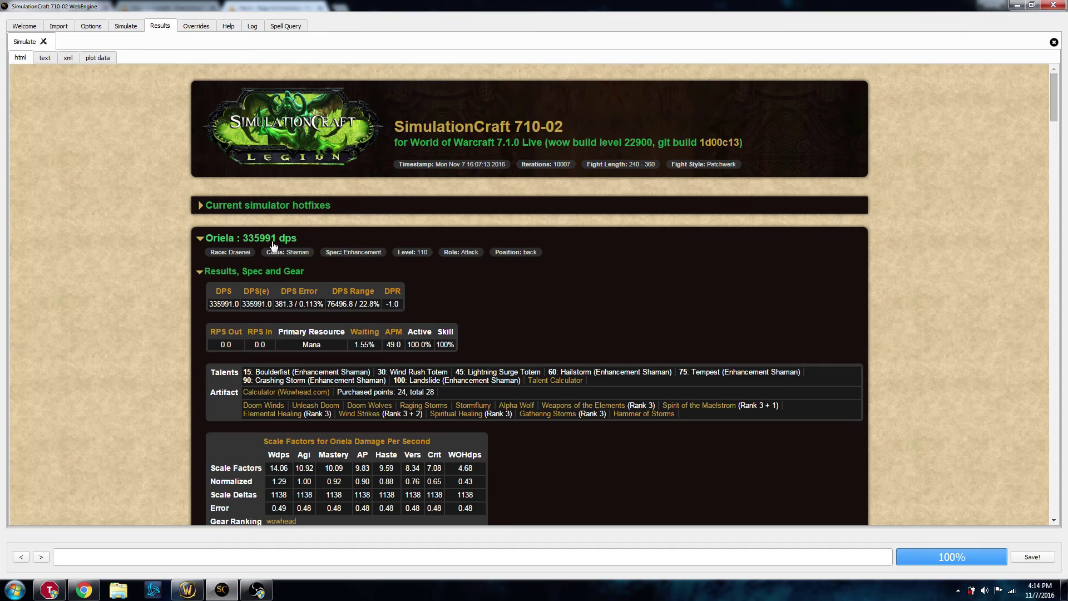
# Step: Select and copy the full Pawn string from the simulation report
pyautogui.scroll(-3, 650, 253)
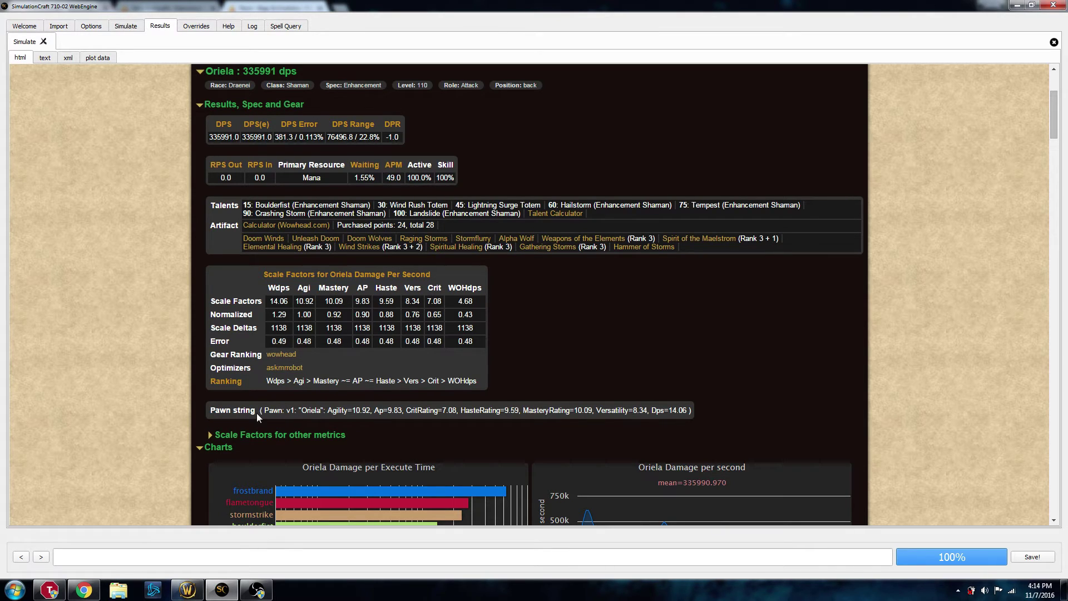
pyautogui.moveTo(259, 411); pyautogui.dragTo(688, 411)
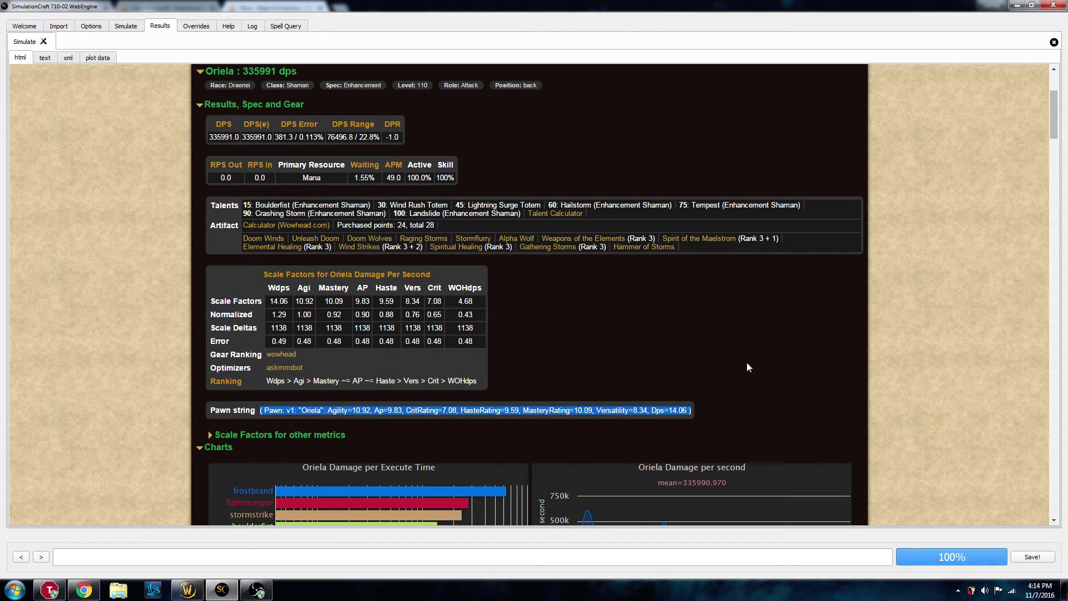
# Step: In World of Warcraft, open Pawn with /pawn and paste the copied string into a new scale import
pyautogui.hotkey('alt', 'Tab')
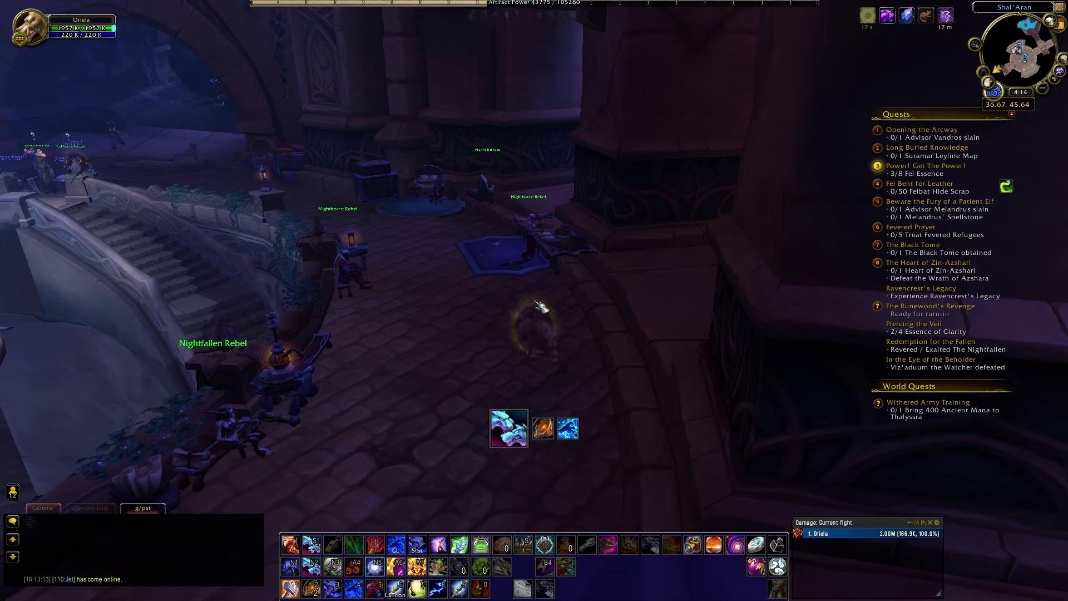
pyautogui.write('/pawn')
pyautogui.press('Return')
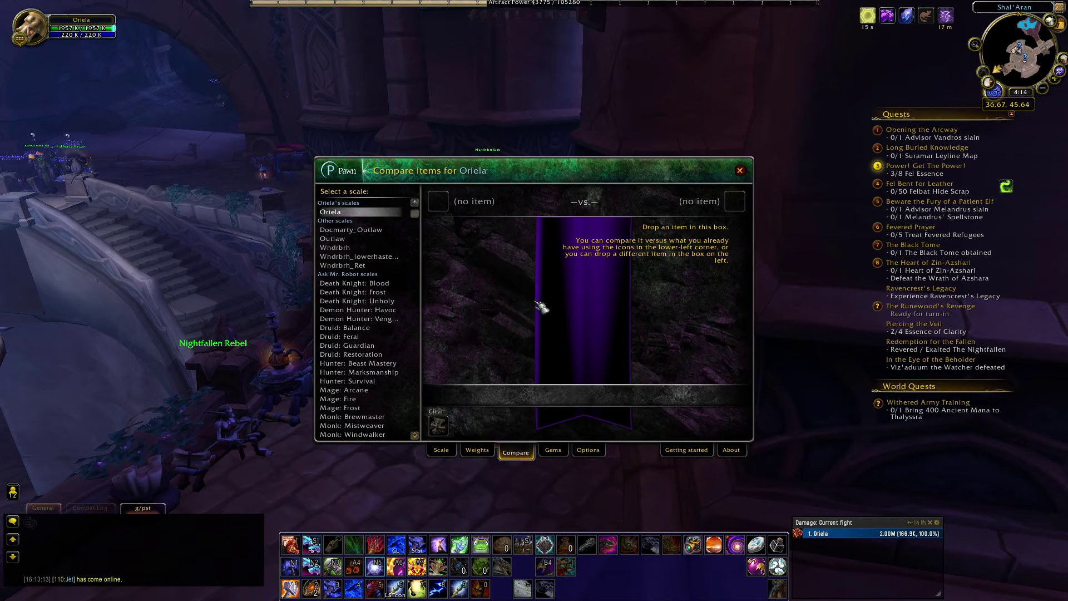
pyautogui.click(449, 457)
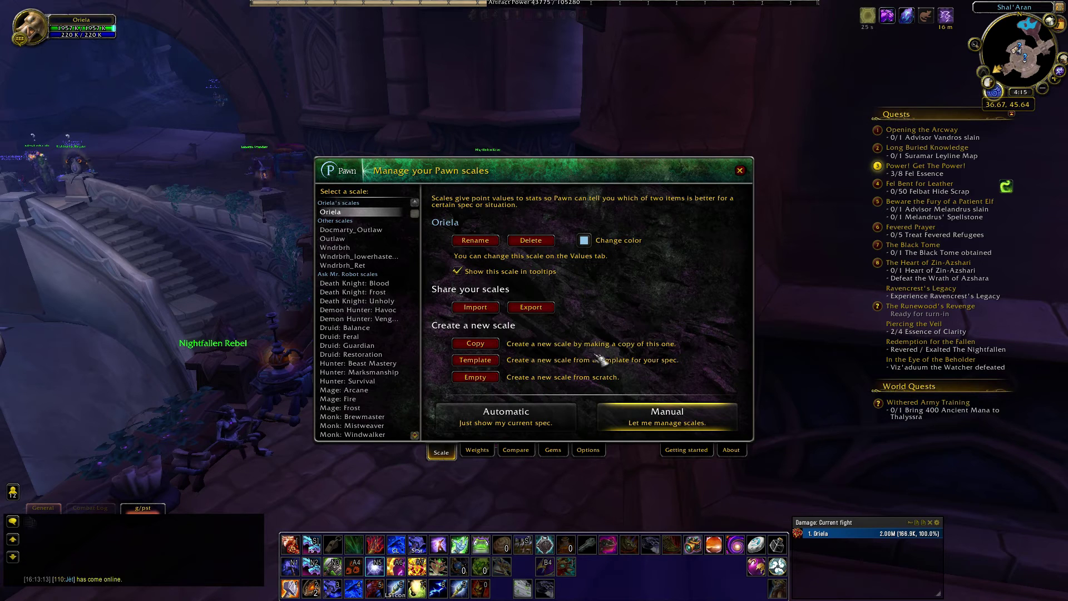
pyautogui.click(490, 307)
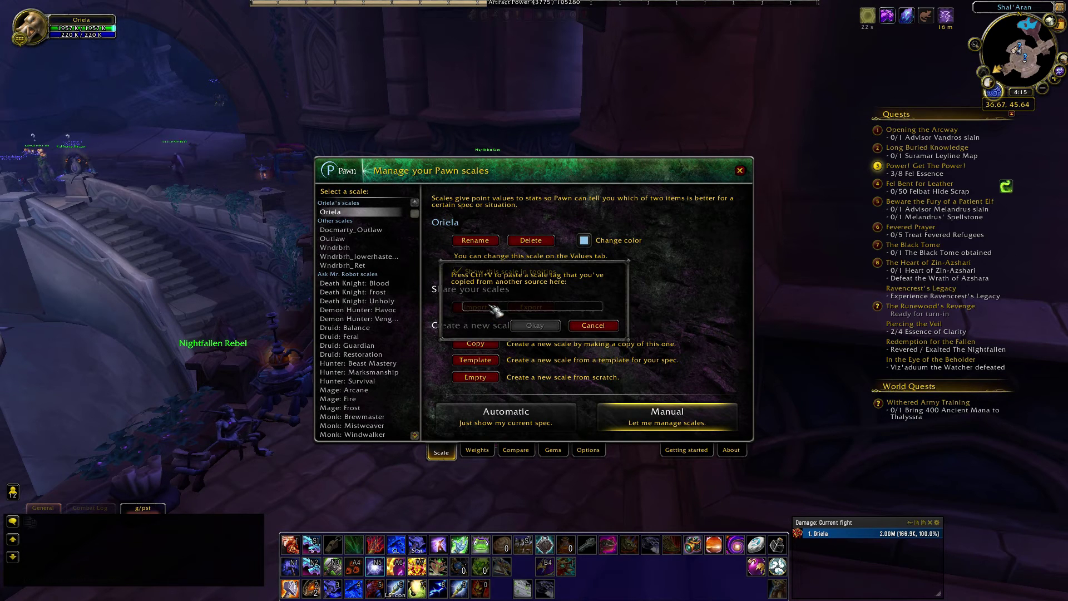
pyautogui.hotkey('ctrl', 'v')
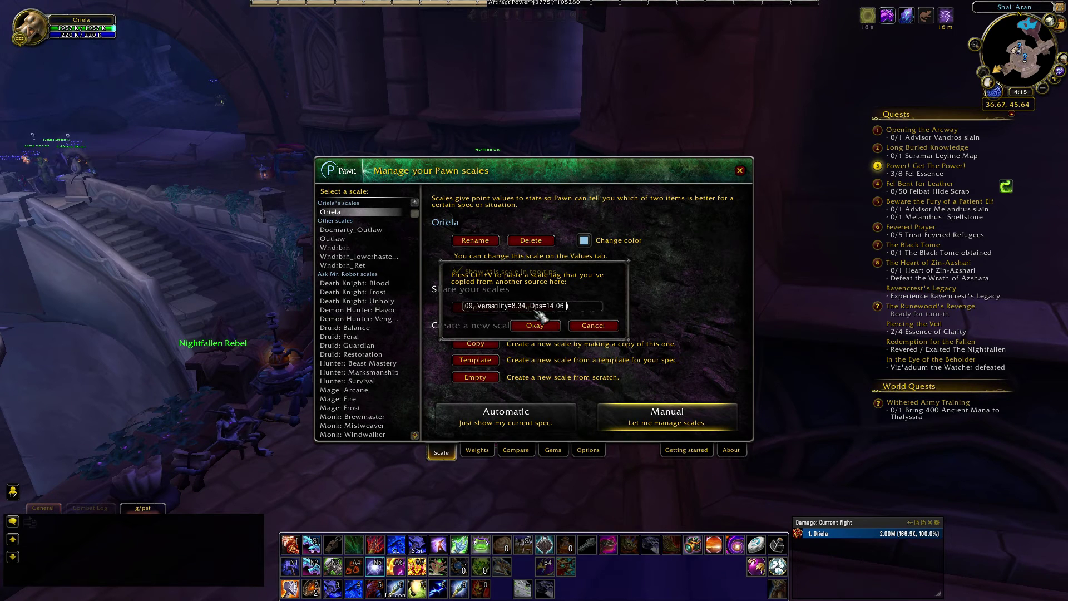
# Step: Append _Enh to the scale name inside the pasted Pawn string
pyautogui.press('Left')
pyautogui.press('Left')
pyautogui.press('Left')
pyautogui.press('Left')
pyautogui.press('Left')
pyautogui.press('Left')
pyautogui.press('Left')
pyautogui.press('Left')
pyautogui.press('Left')
pyautogui.press('Left')
pyautogui.press('Left')
pyautogui.press('Left')
pyautogui.press('Left')
pyautogui.press('Left')
pyautogui.press('Left')
pyautogui.press('Left')
pyautogui.press('Left')
pyautogui.press('Left')
pyautogui.press('Left')
pyautogui.press('Left')
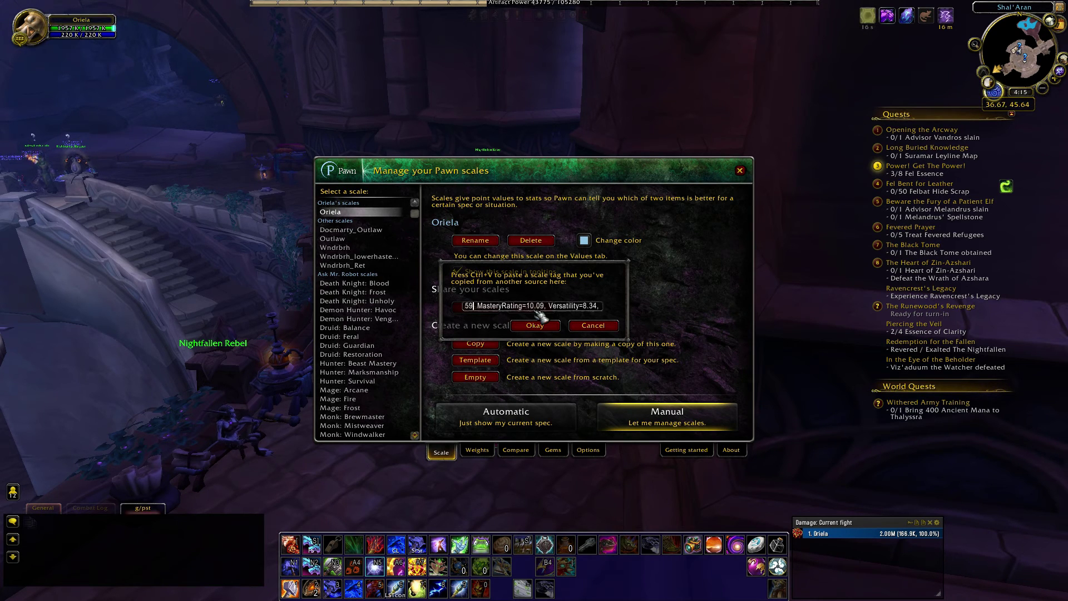
pyautogui.press('Left')
pyautogui.press('Left')
pyautogui.press('Left')
pyautogui.press('Left')
pyautogui.press('Left')
pyautogui.press('Left')
pyautogui.press('Left')
pyautogui.press('Left')
pyautogui.press('Left')
pyautogui.press('Left')
pyautogui.press('Left')
pyautogui.press('Left')
pyautogui.press('Left')
pyautogui.press('Left')
pyautogui.press('Left')
pyautogui.press('Left')
pyautogui.press('Left')
pyautogui.press('Left')
pyautogui.press('Left')
pyautogui.press('Left')
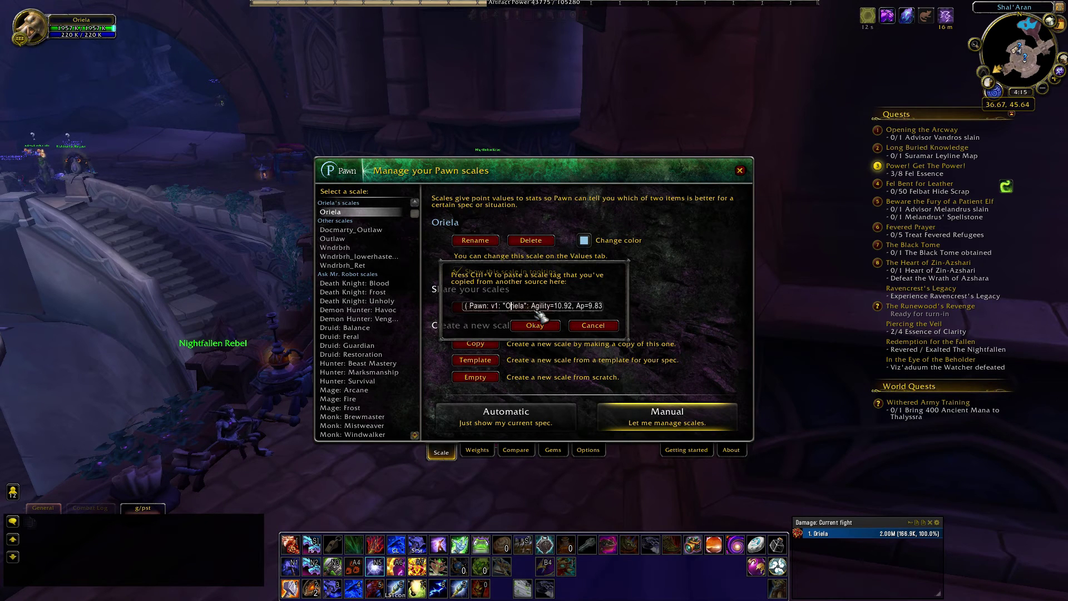
pyautogui.press('Right')
pyautogui.press('Right')
pyautogui.press('Right')
pyautogui.press('Right')
pyautogui.press('Right')
pyautogui.press('Right')
pyautogui.press('Right')
pyautogui.press('Right')
pyautogui.press('Right')
pyautogui.press('Right')
pyautogui.press('Right')
pyautogui.press('Right')
pyautogui.write('_Enh')
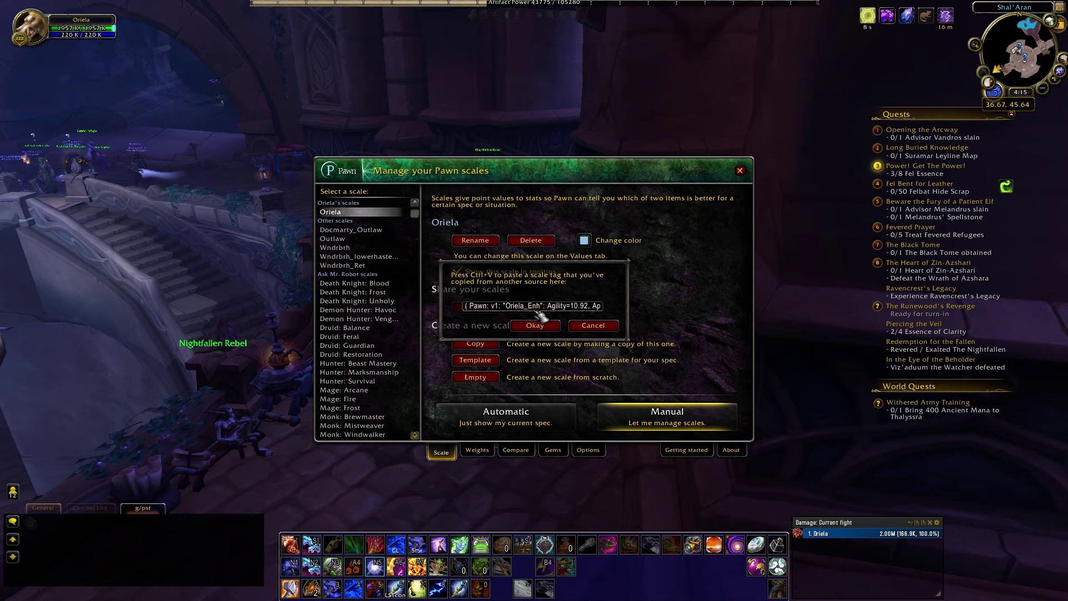
# Step: Import the _Enh scale into Pawn, and permanently delete the character's older scale without that suffix
pyautogui.click(543, 326)
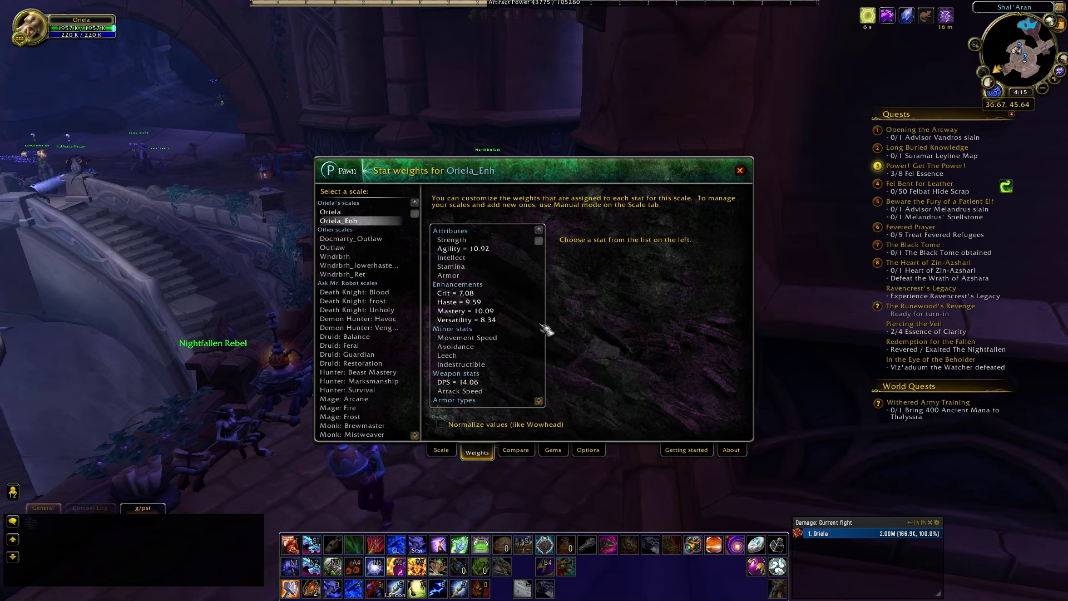
pyautogui.click(360, 214)
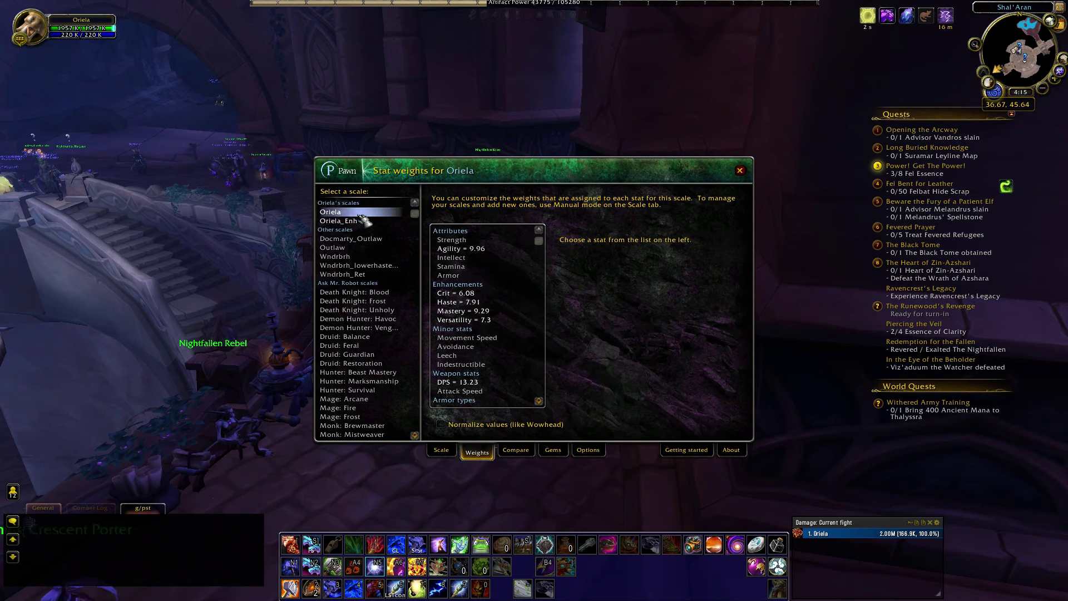
pyautogui.click(442, 450)
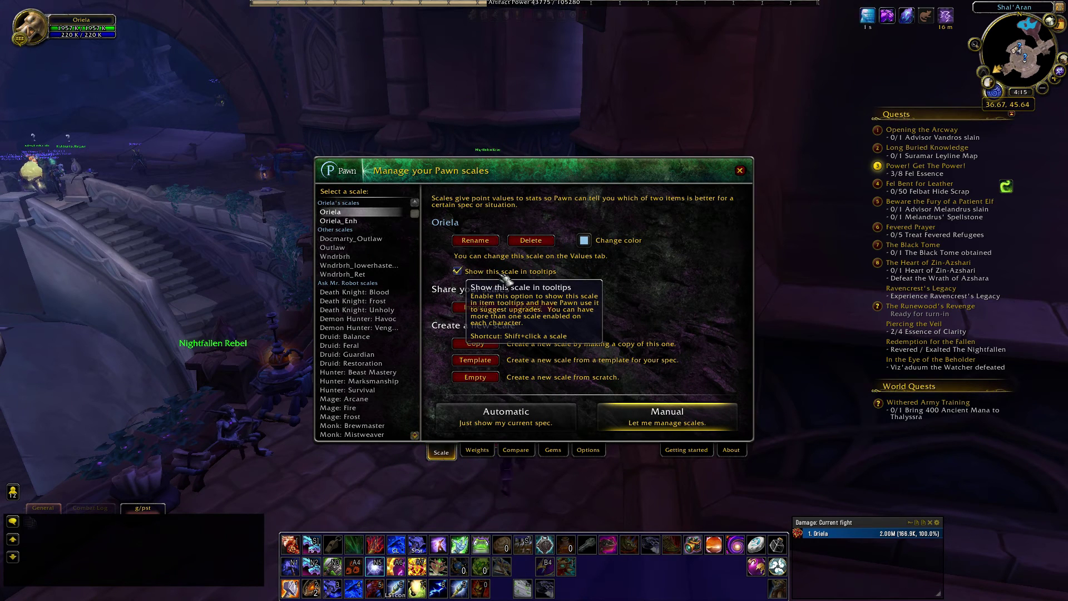
pyautogui.click(536, 241)
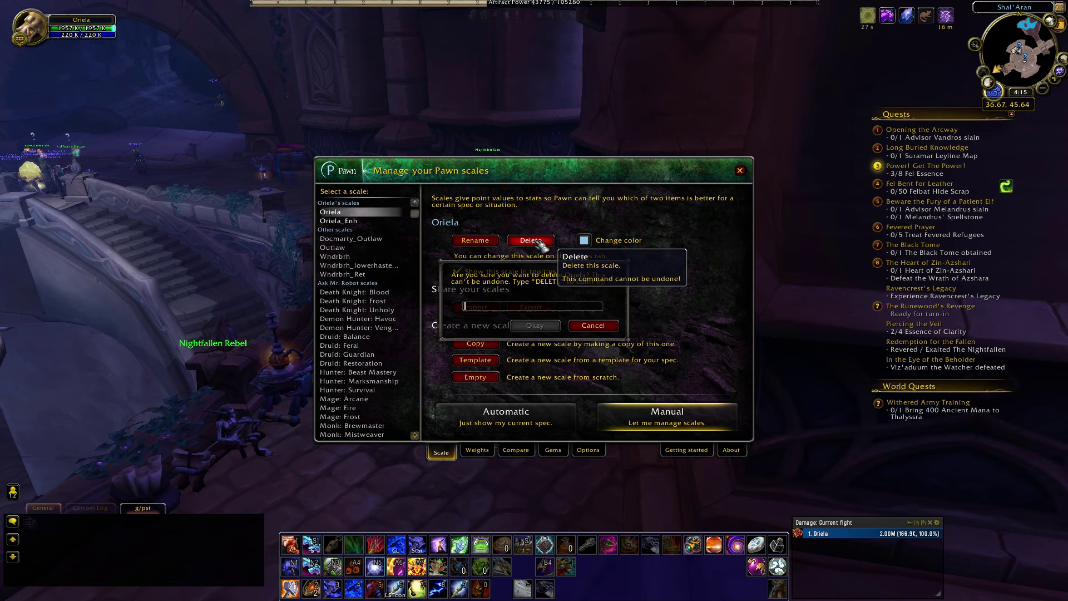
pyautogui.write('delete')
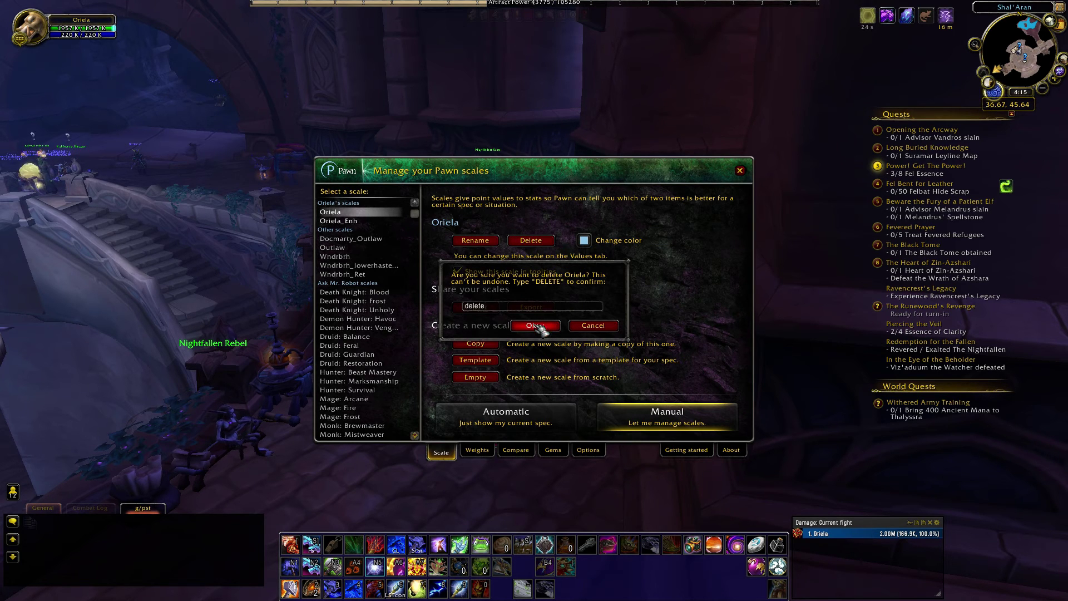
pyautogui.click(535, 325)
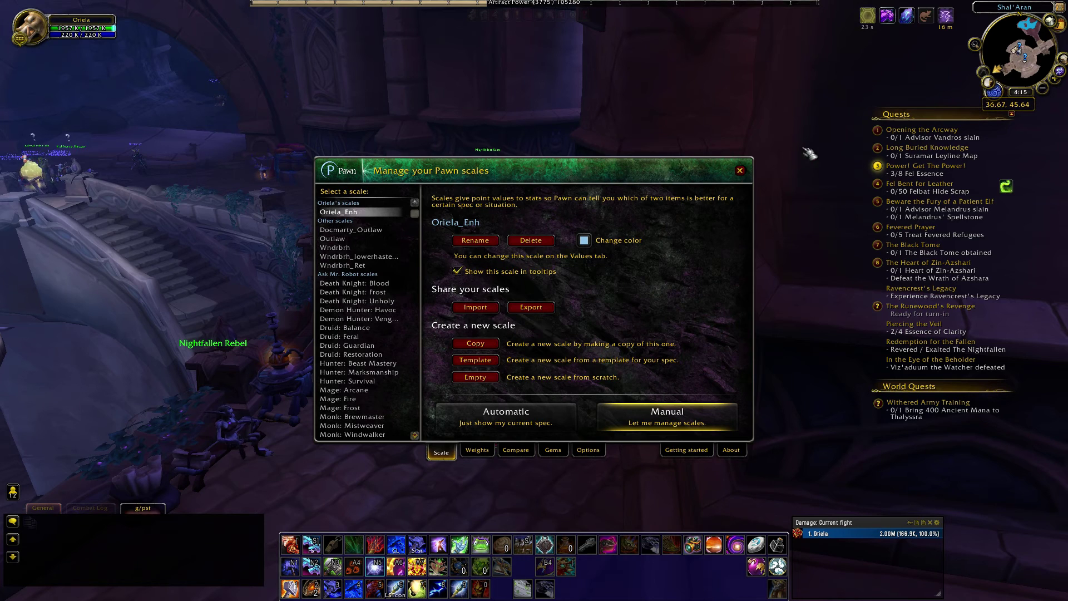
pyautogui.click(741, 172)
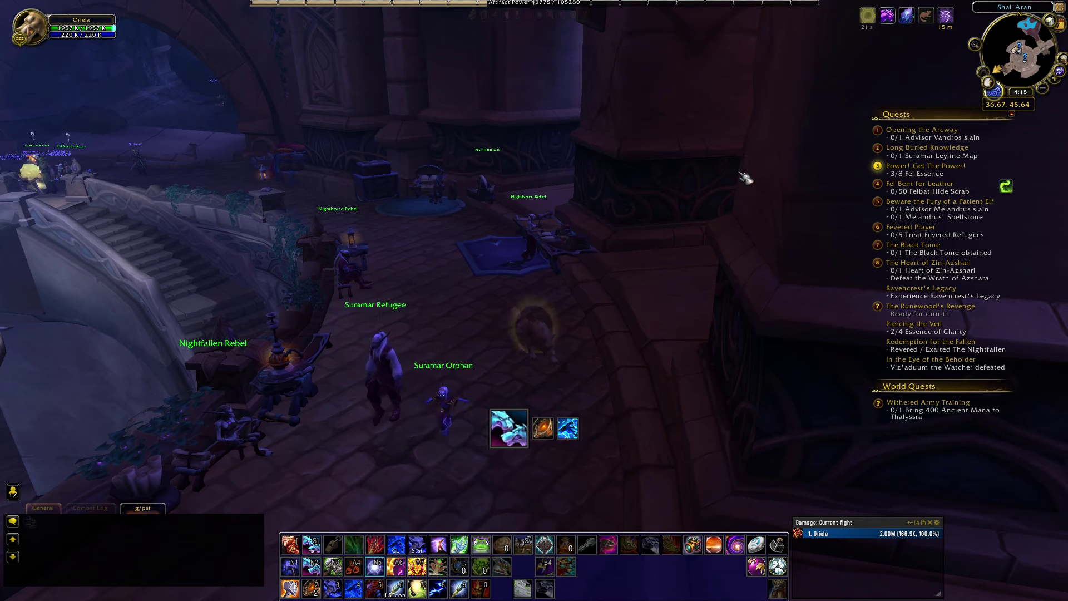
# Step: Check Pawn's rating of the Midnight Reaper Handwraps in the inventory and view the character's equipped gear and stats
pyautogui.press('b')
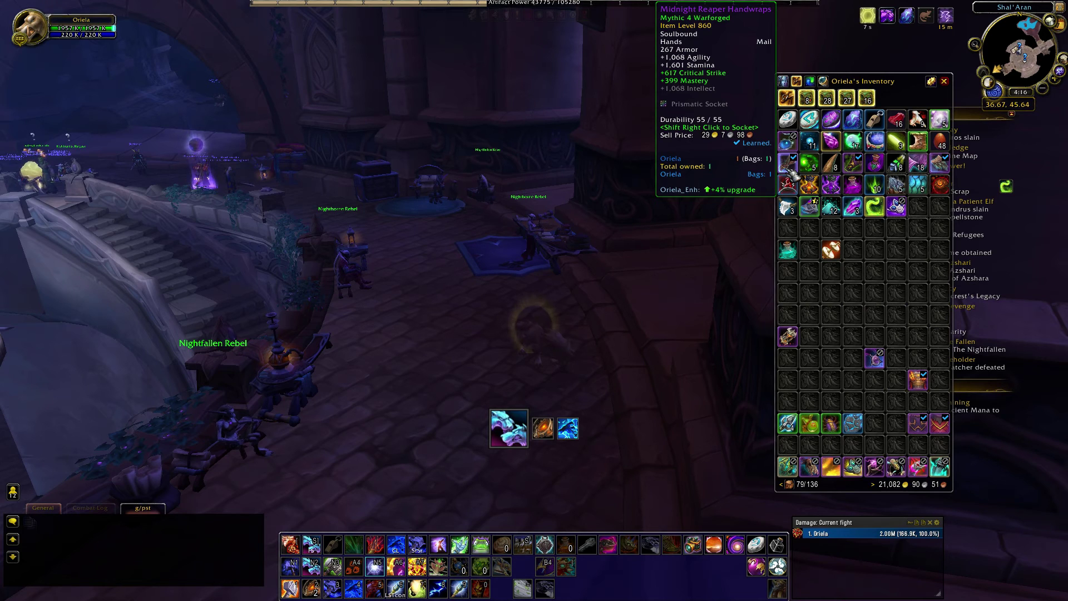
pyautogui.press('c')
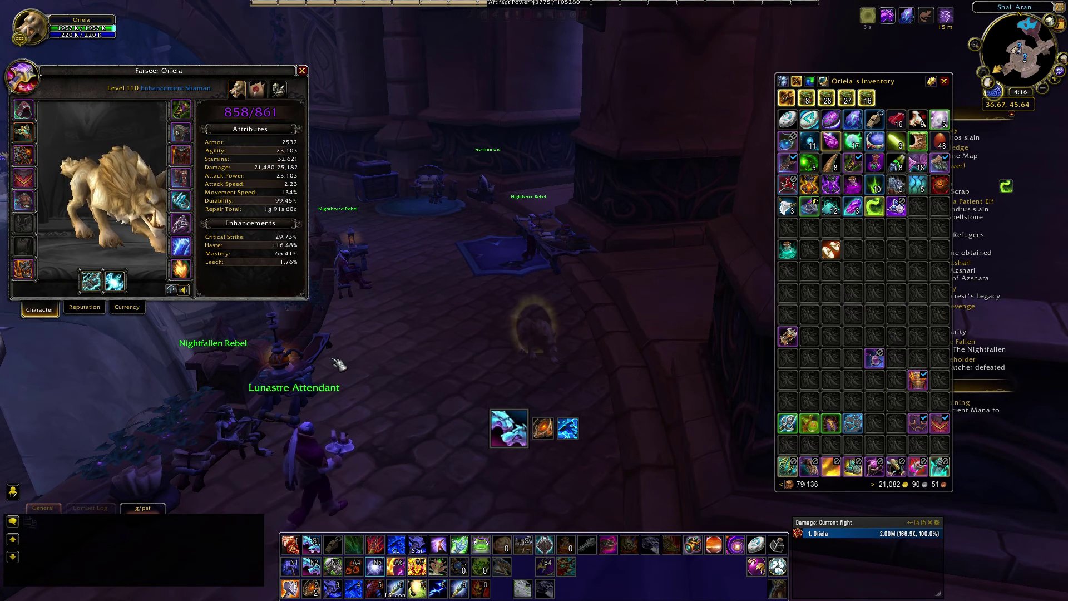
pyautogui.press('w')
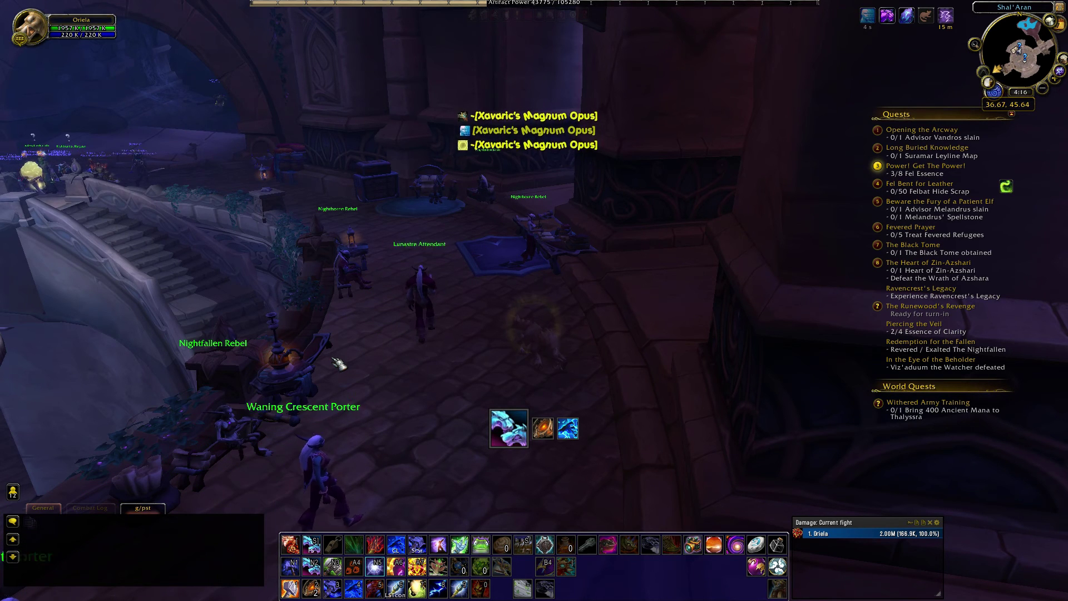
# Step: Examine Pawn's upgrade ratings on Odyn's loot in the Trial of Valor raid in the Adventure Guide
pyautogui.hotkey('shift', 'j')
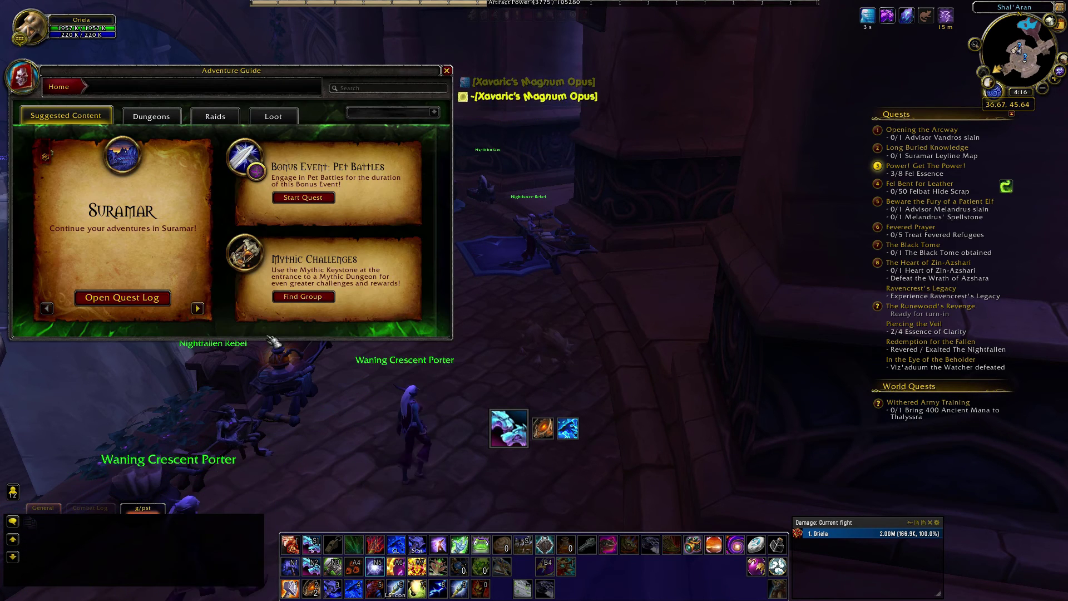
pyautogui.click(215, 116)
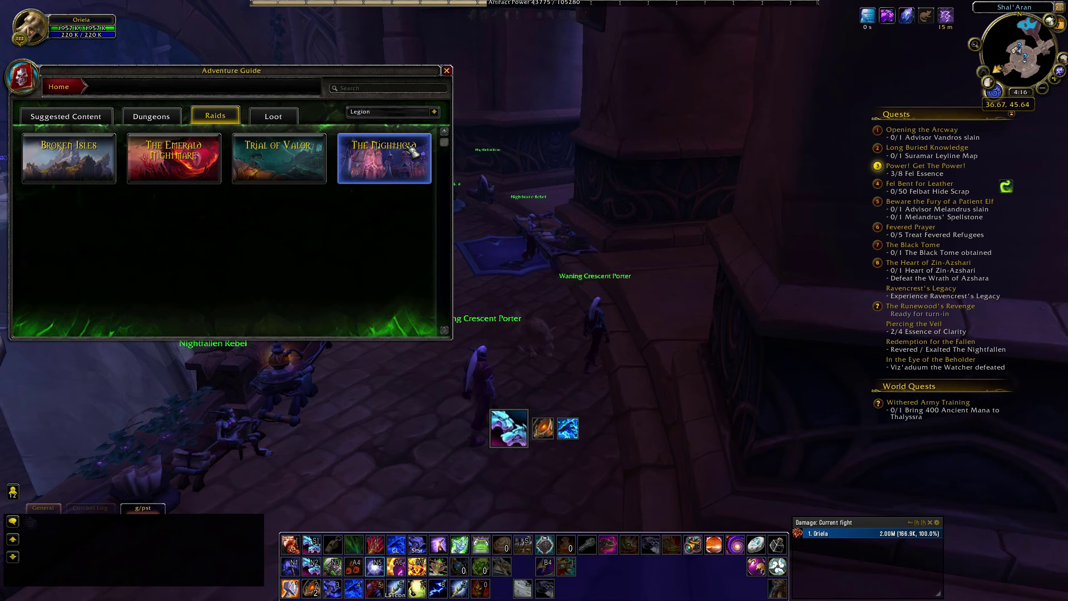
pyautogui.click(253, 163)
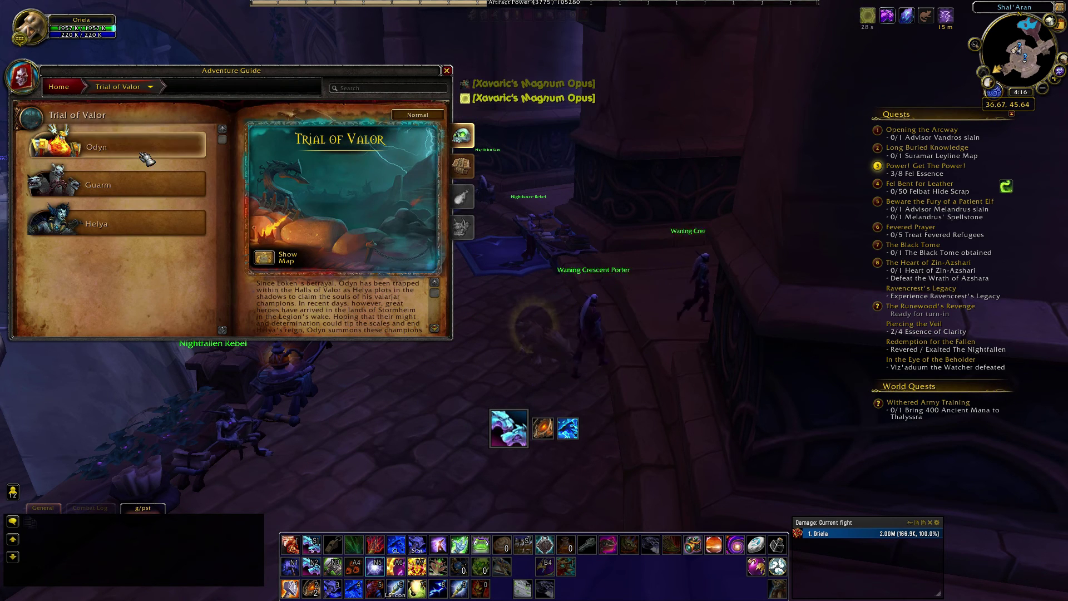
pyautogui.click(179, 162)
pyautogui.click(471, 174)
pyautogui.moveTo(362, 195)
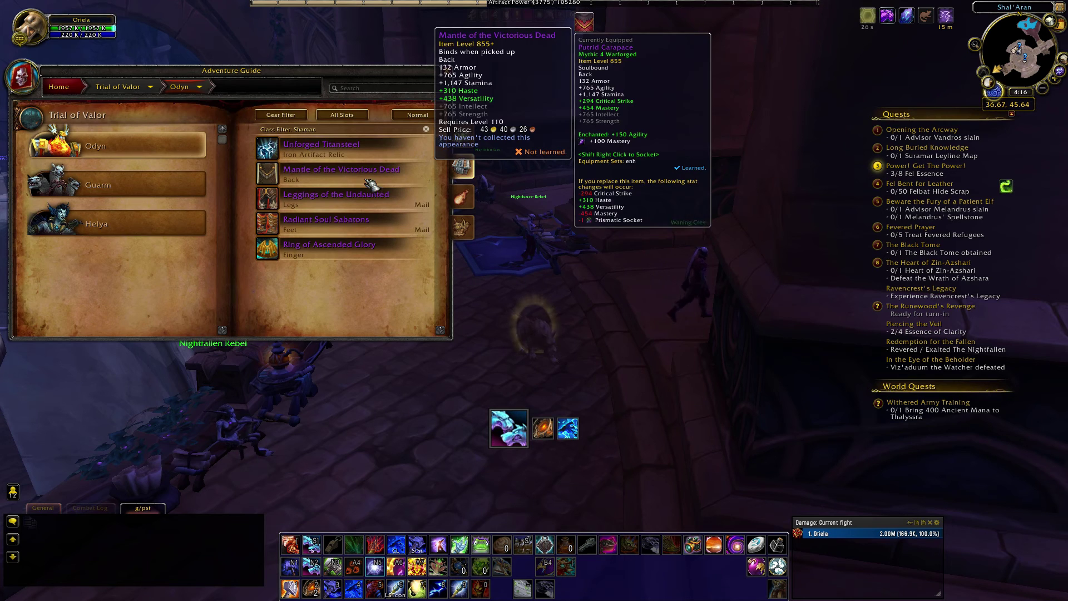
pyautogui.moveTo(363, 225)
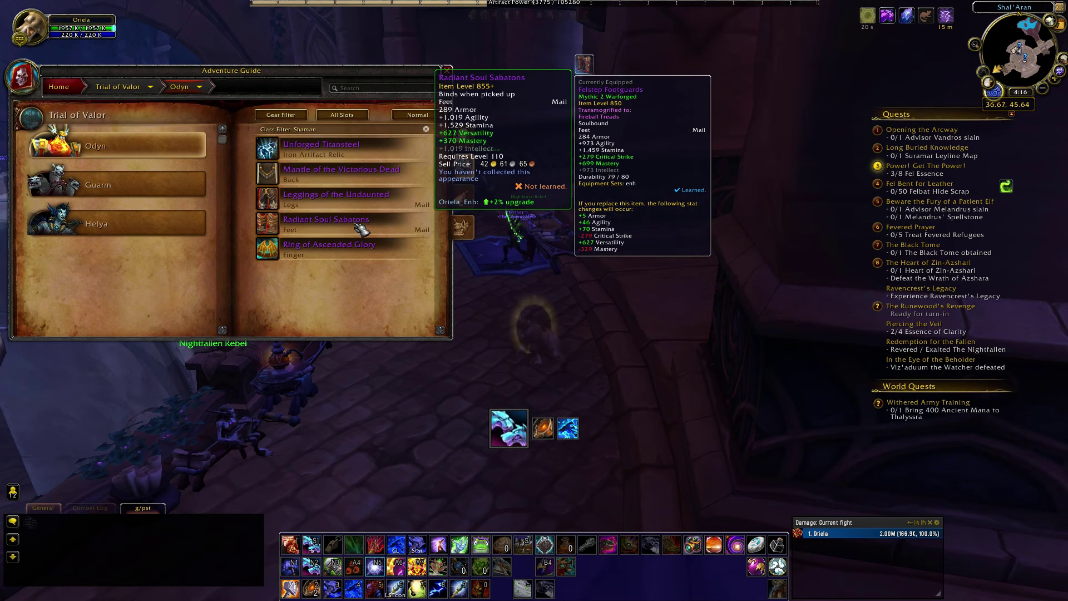
pyautogui.moveTo(358, 253)
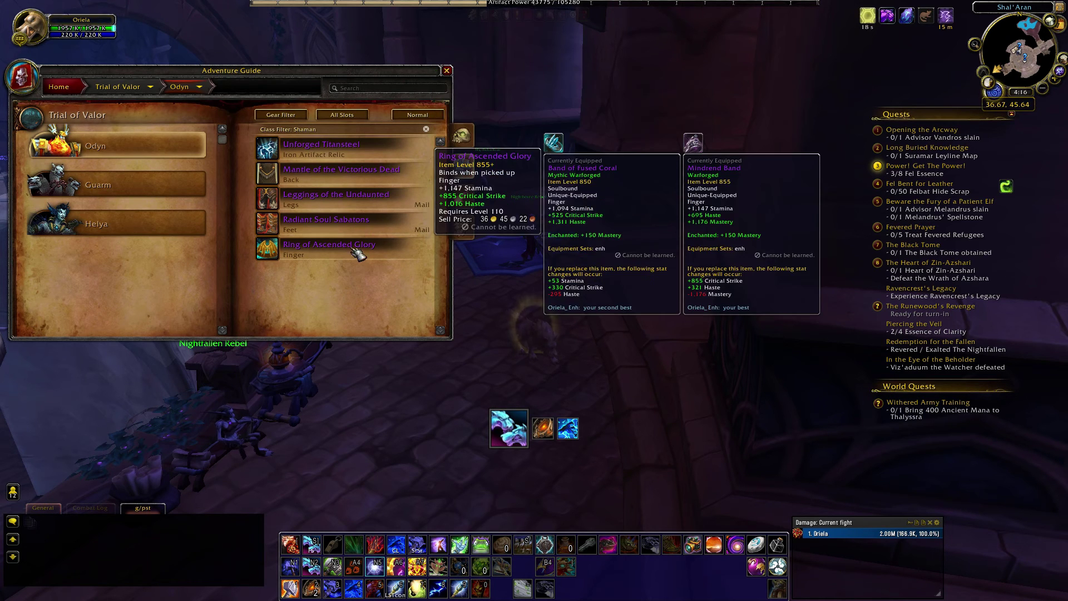
pyautogui.moveTo(339, 156)
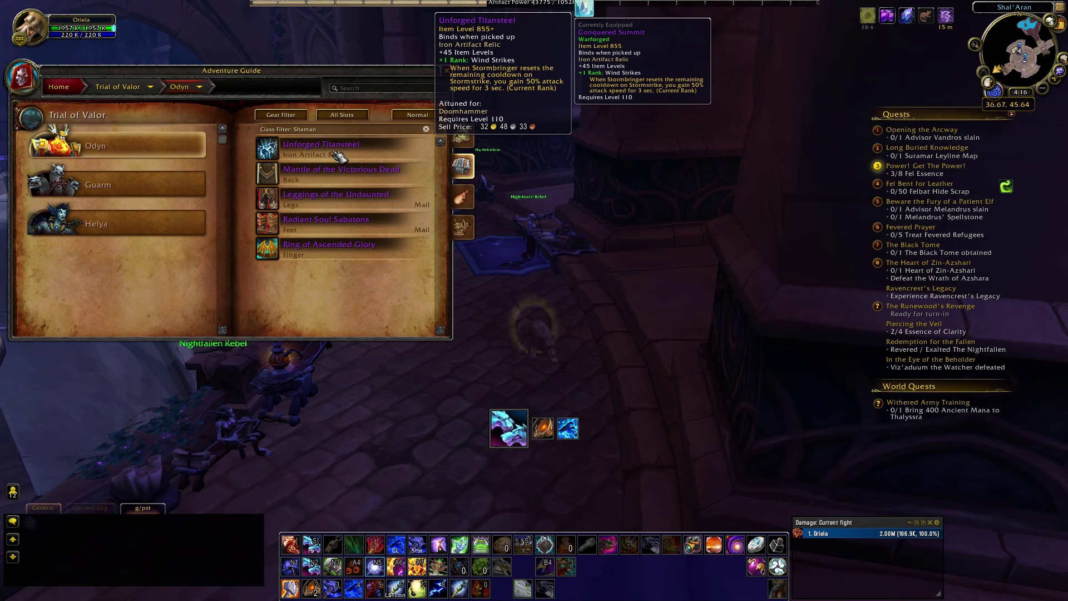
# Step: Examine Pawn's upgrade ratings on the loot of the Trial of Valor bosses Guarm and Helya
pyautogui.click(126, 87)
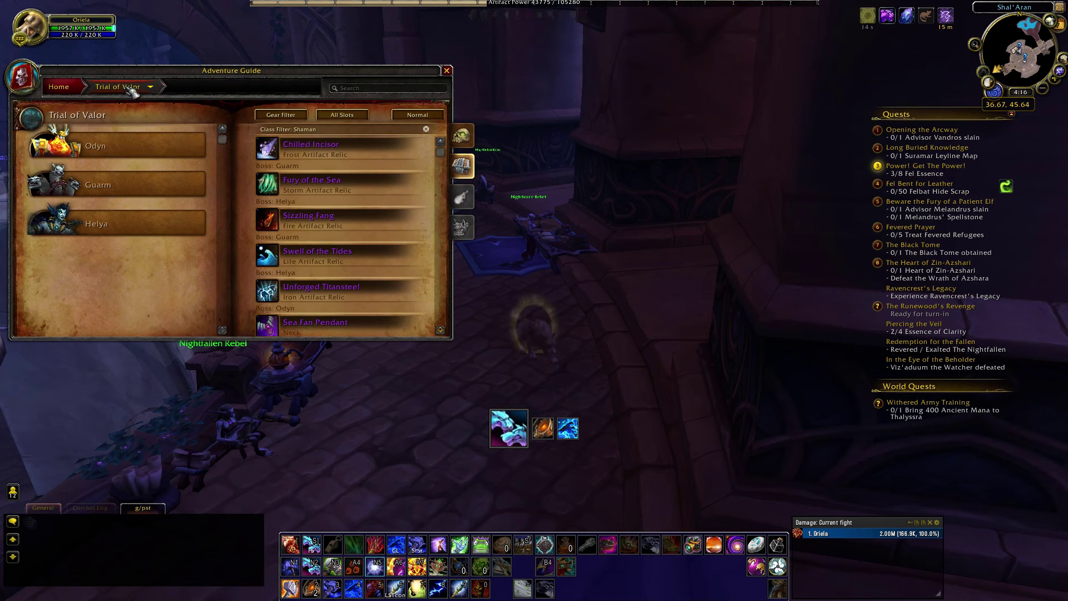
pyautogui.click(131, 201)
pyautogui.moveTo(308, 222)
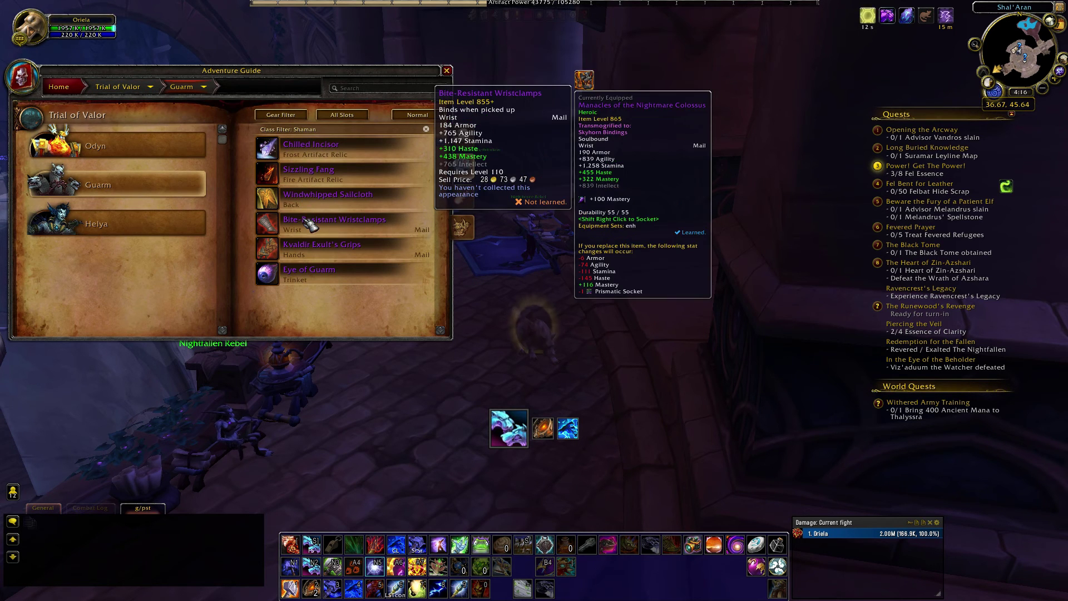
pyautogui.moveTo(315, 271)
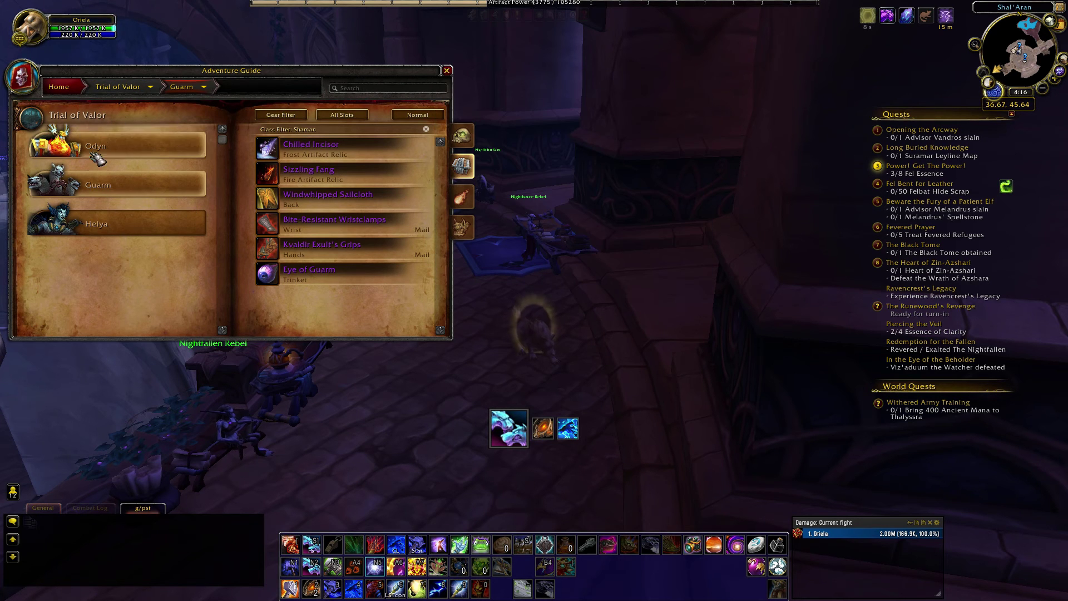
pyautogui.click(125, 223)
pyautogui.moveTo(295, 204)
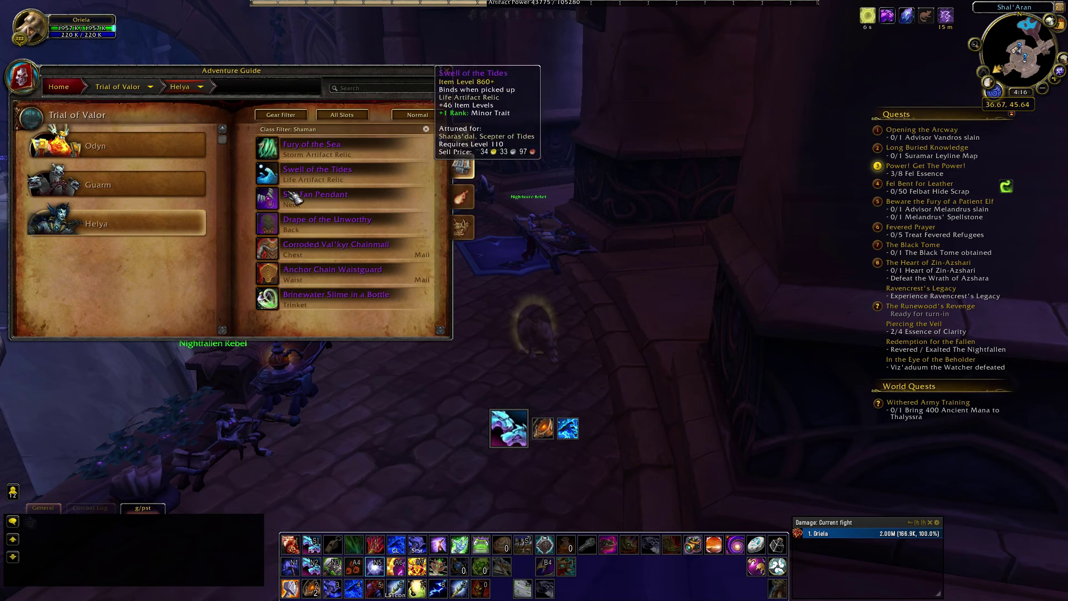
pyautogui.moveTo(305, 251)
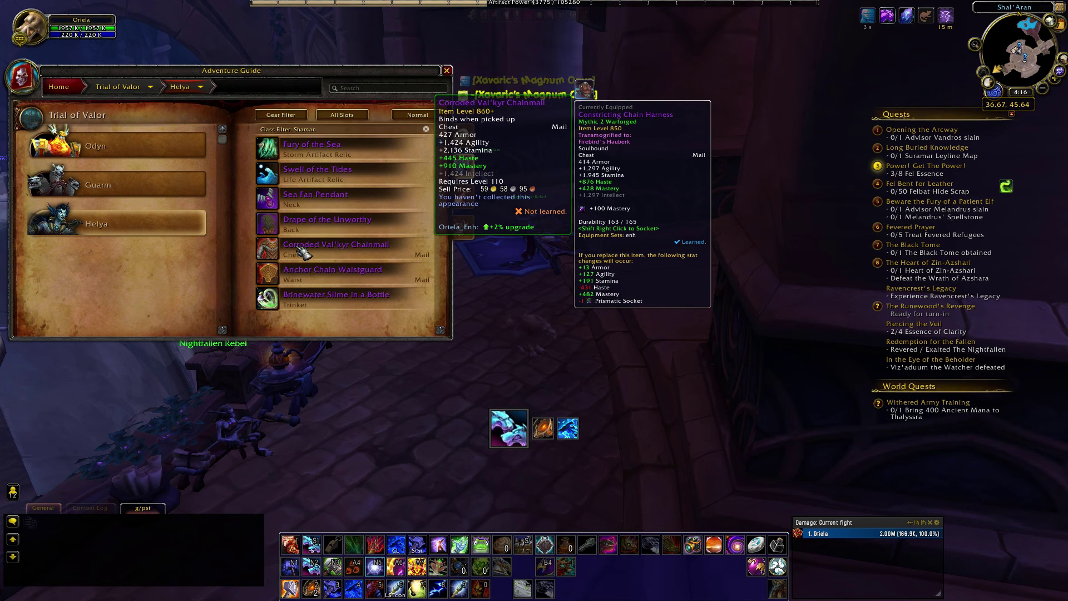
pyautogui.click(448, 71)
# Step: Reopen Pawn with /pawn and compare the Violet Seal of the Archmage from the inventory with the equipped Band of Fused Coral
pyautogui.write('p/')
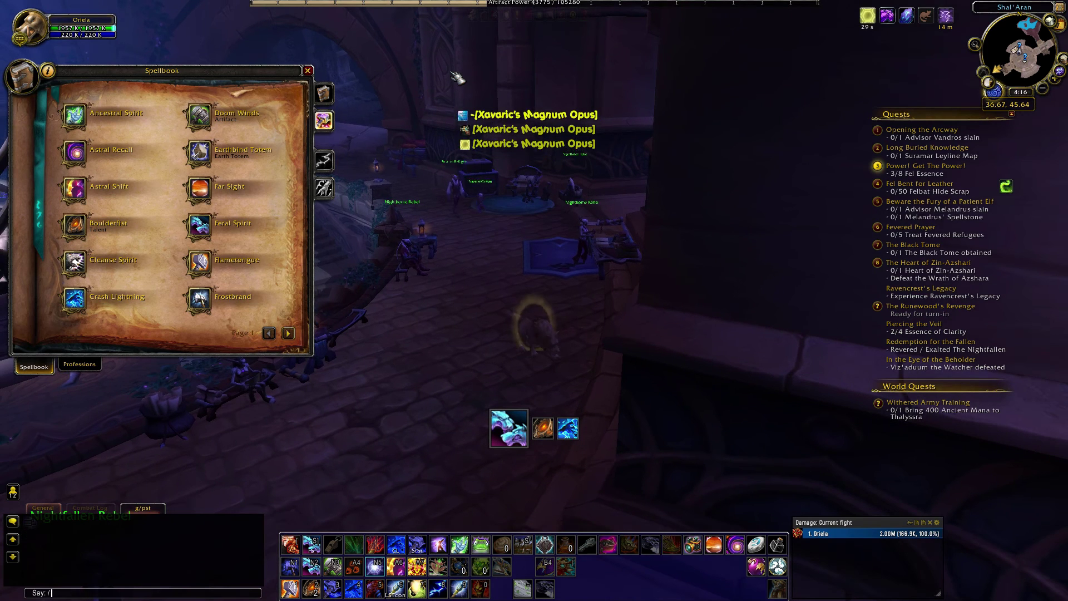
pyautogui.write('pawn')
pyautogui.press('Return')
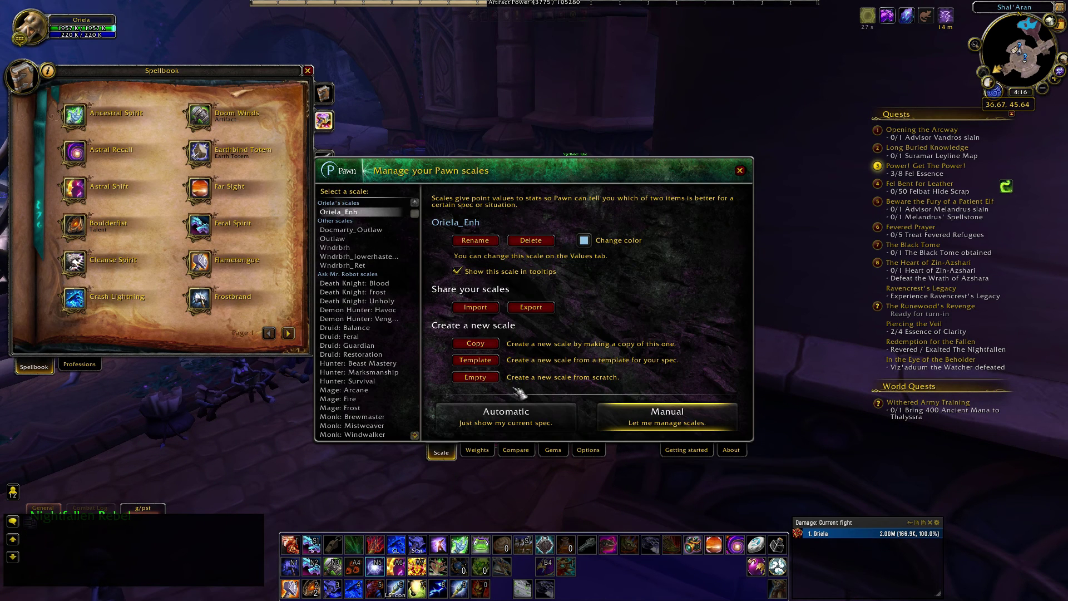
pyautogui.click(516, 452)
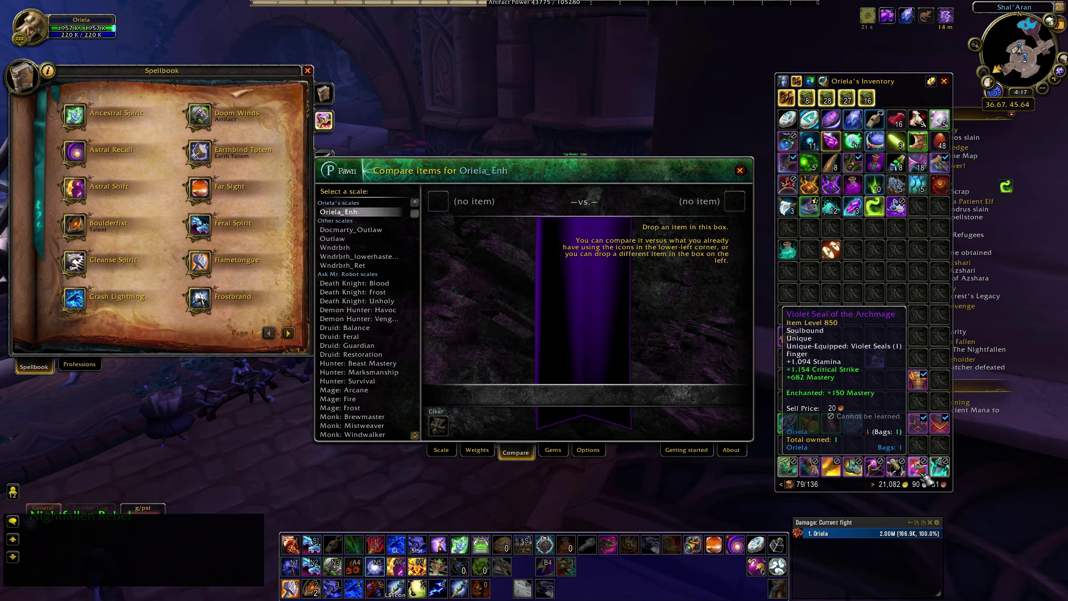
pyautogui.moveTo(924, 476); pyautogui.dragTo(734, 201)
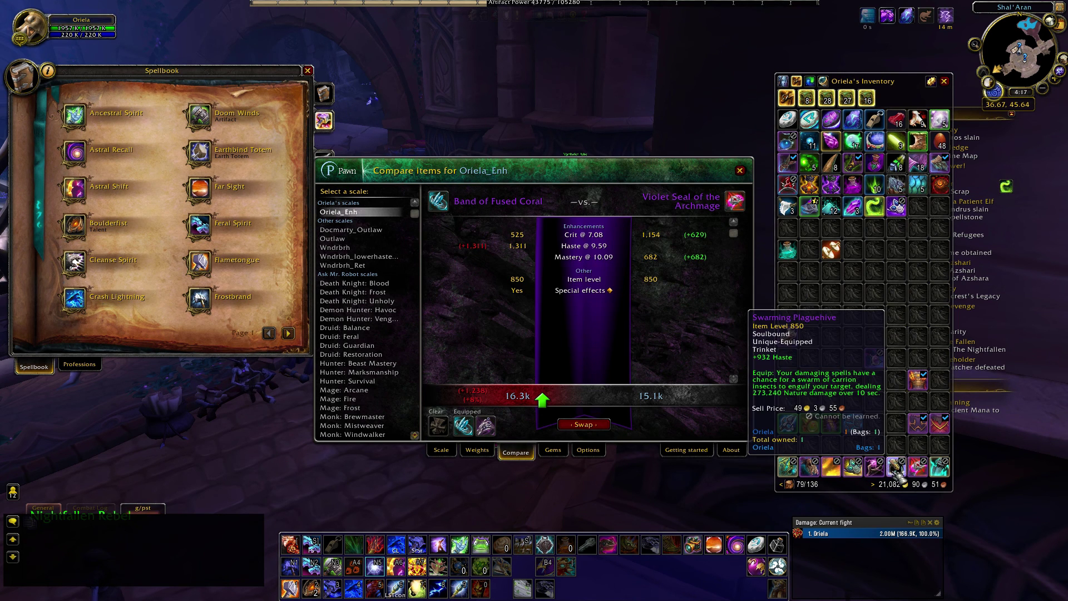
# Step: Compare the trinkets Bough of Corruption and Swarming Plaguehive from the inventory in Pawn
pyautogui.moveTo(896, 466); pyautogui.dragTo(750, 224)
pyautogui.click(750, 224)
pyautogui.click(875, 467)
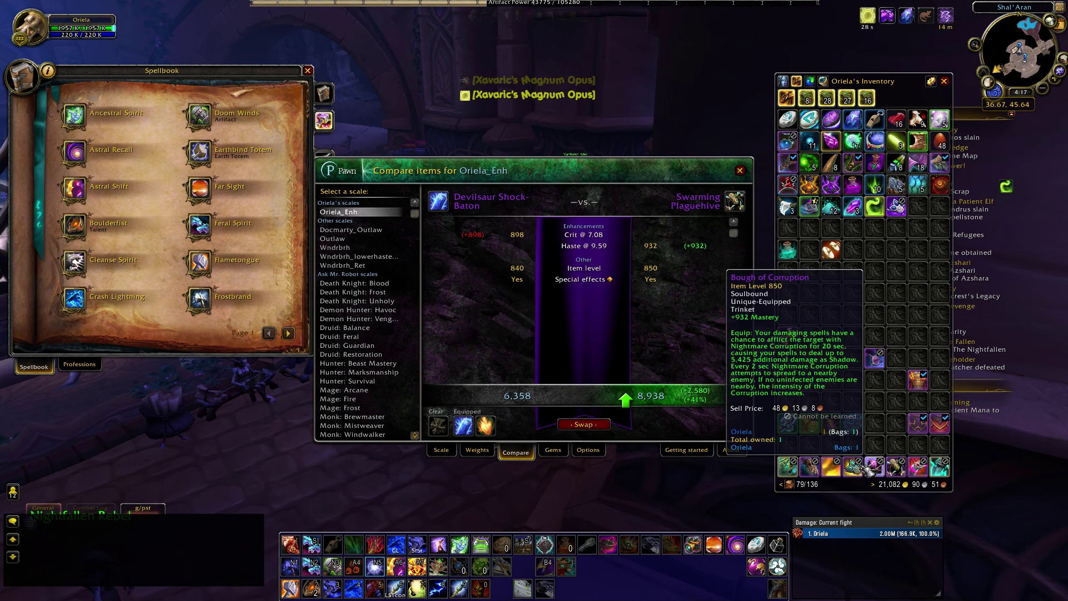
pyautogui.click(432, 210)
pyautogui.click(433, 207)
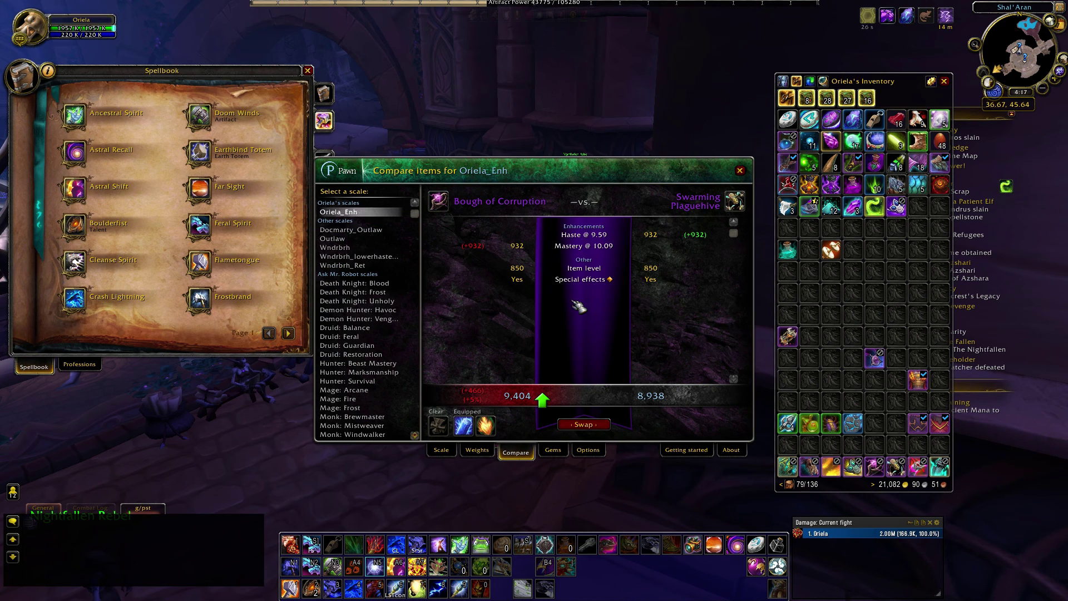
pyautogui.moveTo(447, 206)
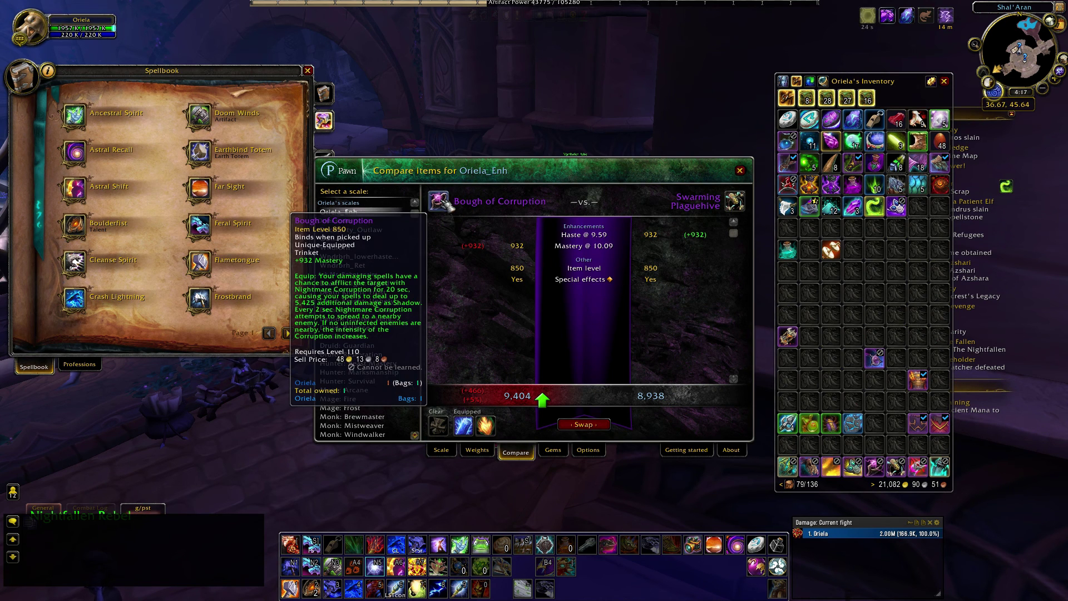
pyautogui.moveTo(738, 209)
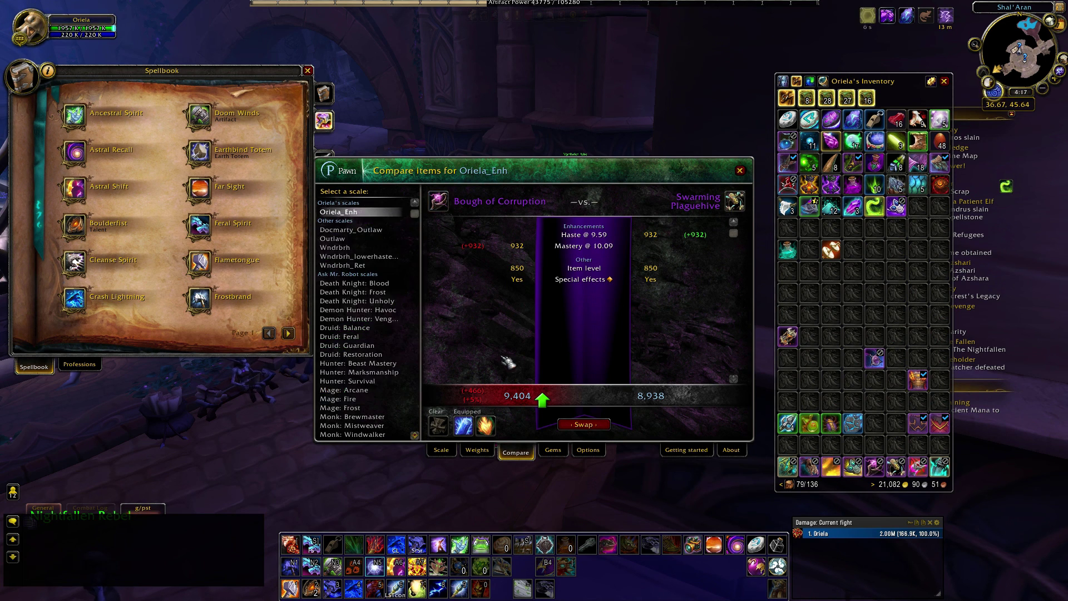
# Step: Close the Pawn window, the inventory and the spellbook
pyautogui.click(741, 171)
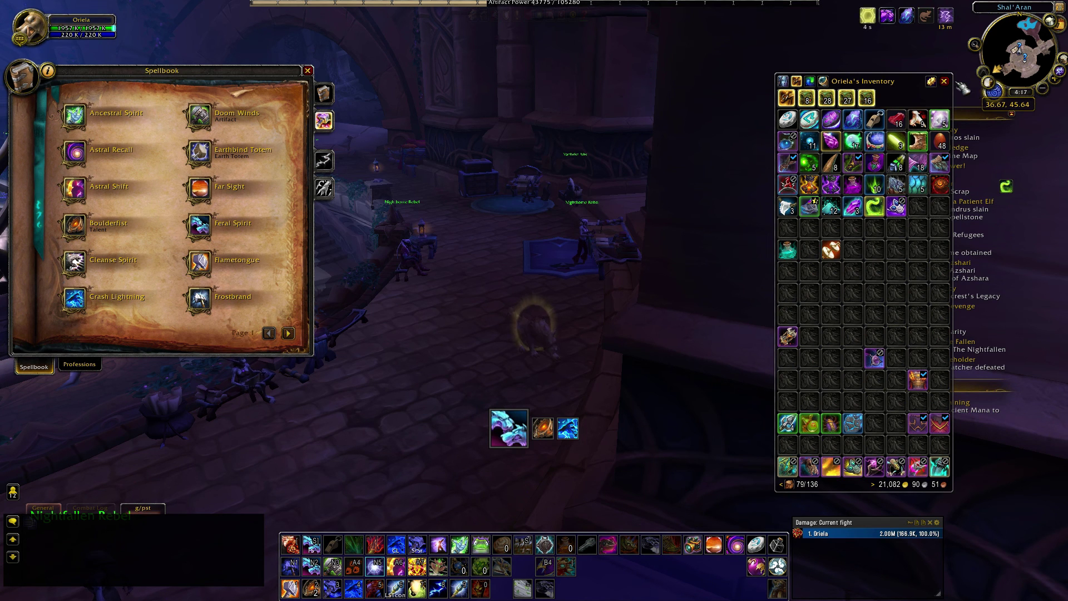
pyautogui.click(944, 81)
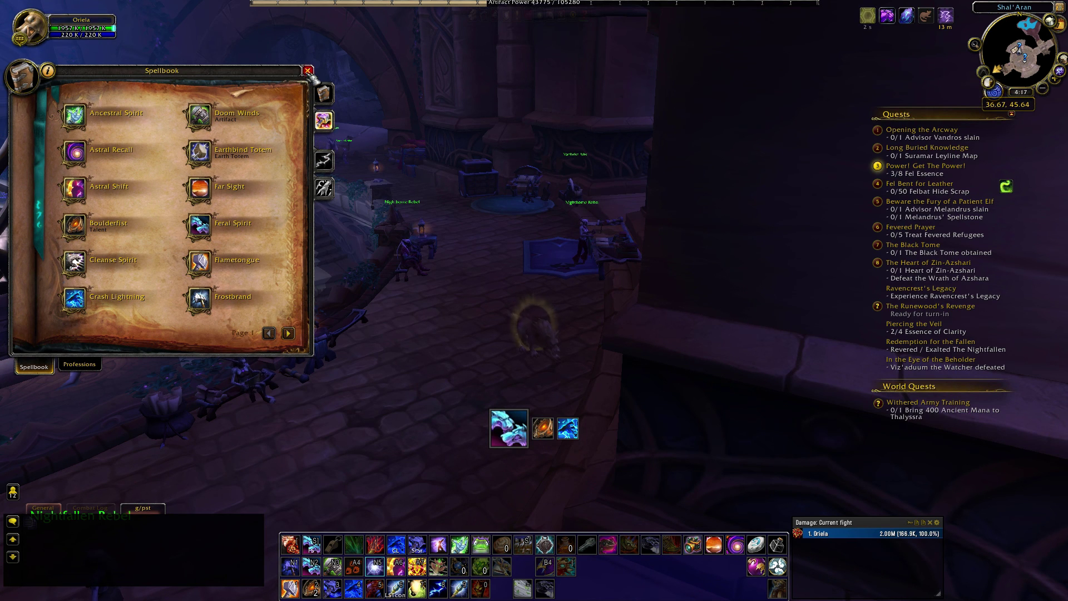
pyautogui.click(308, 71)
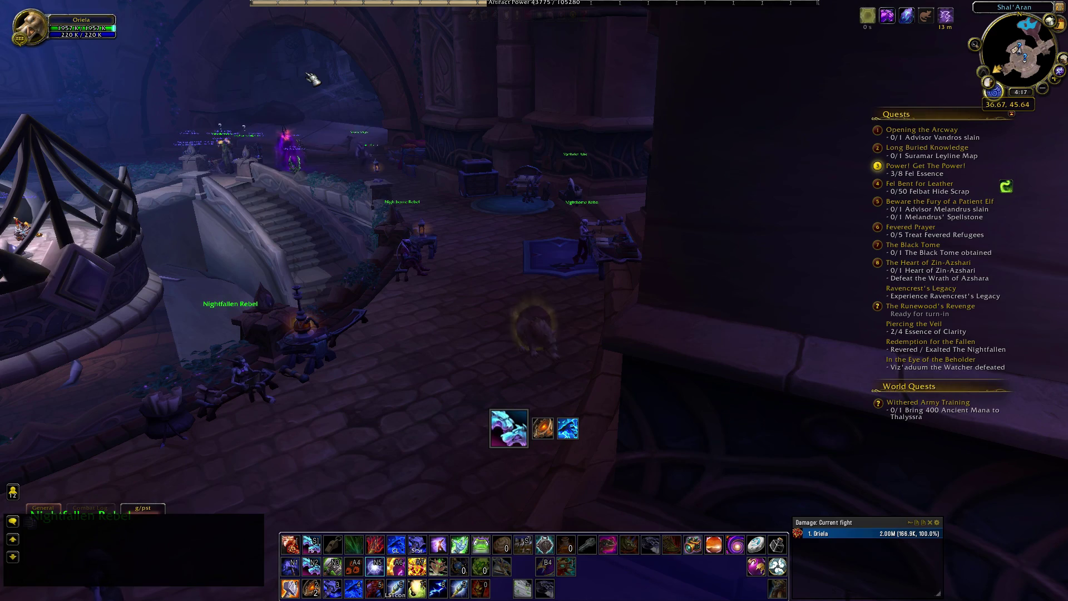